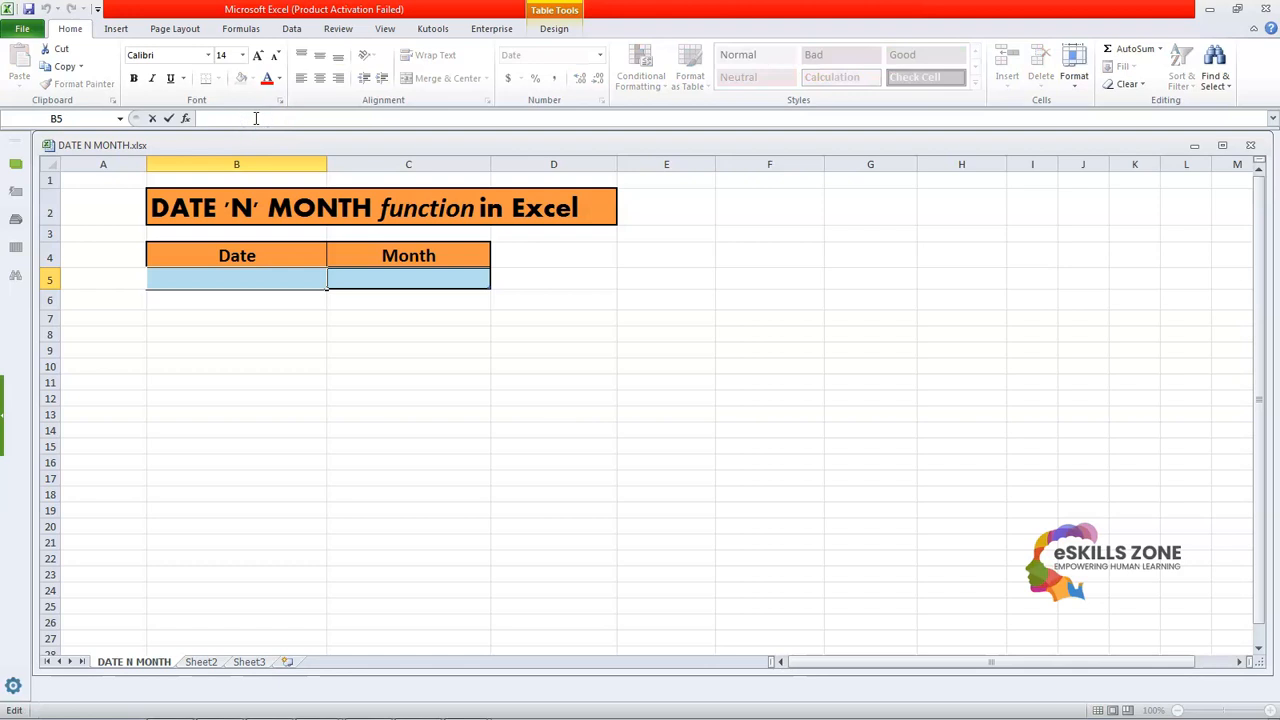
Enter the formula =TODAY() in cell B5 under the Date heading.
type("=")
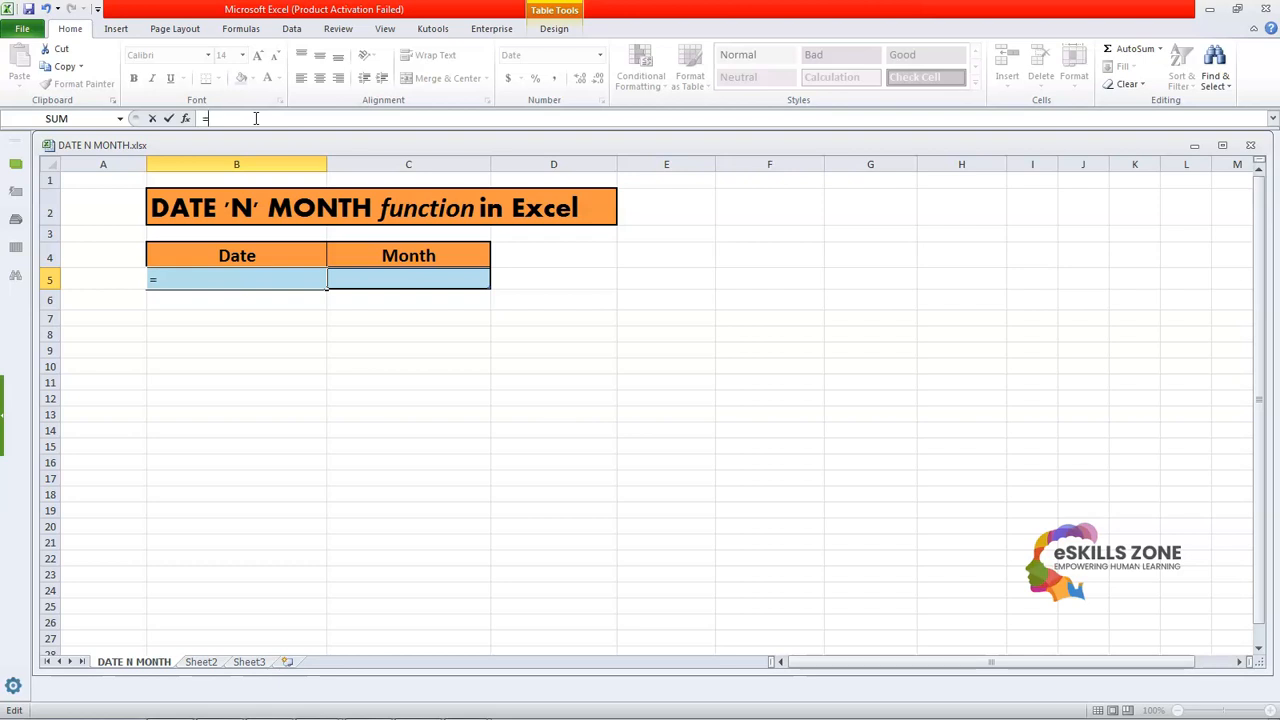
type("TOD")
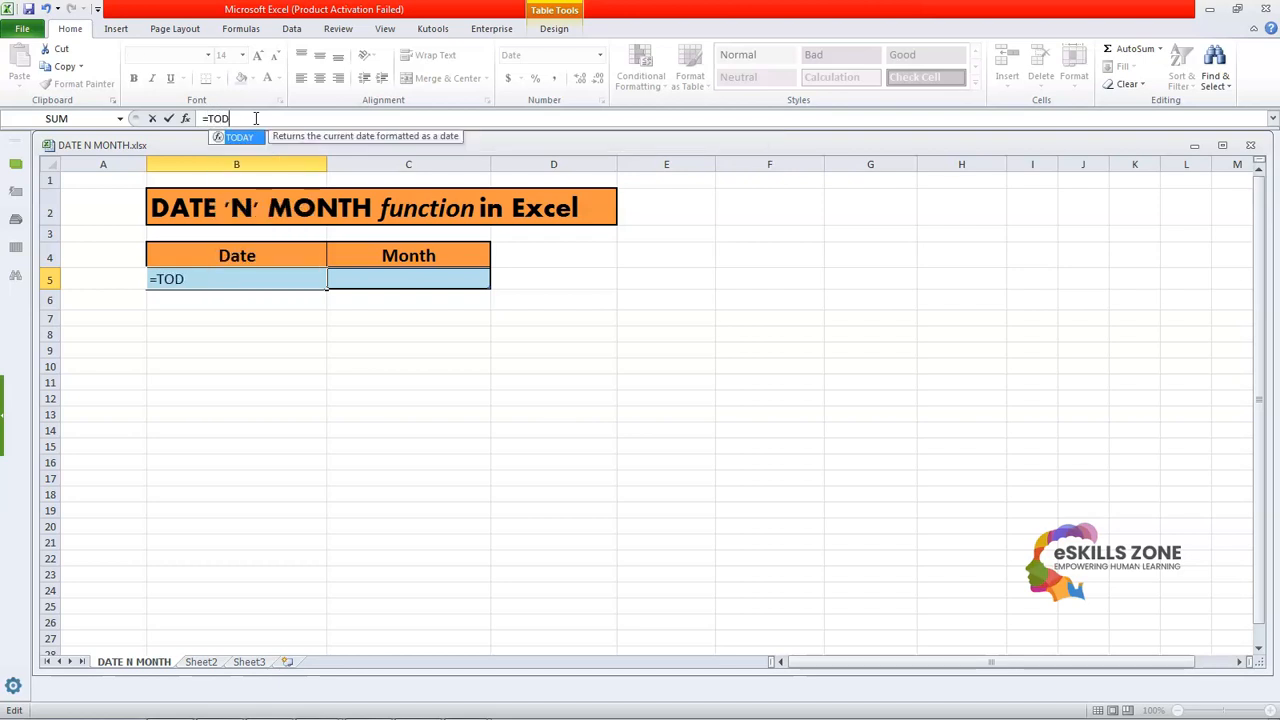
type("AY()")
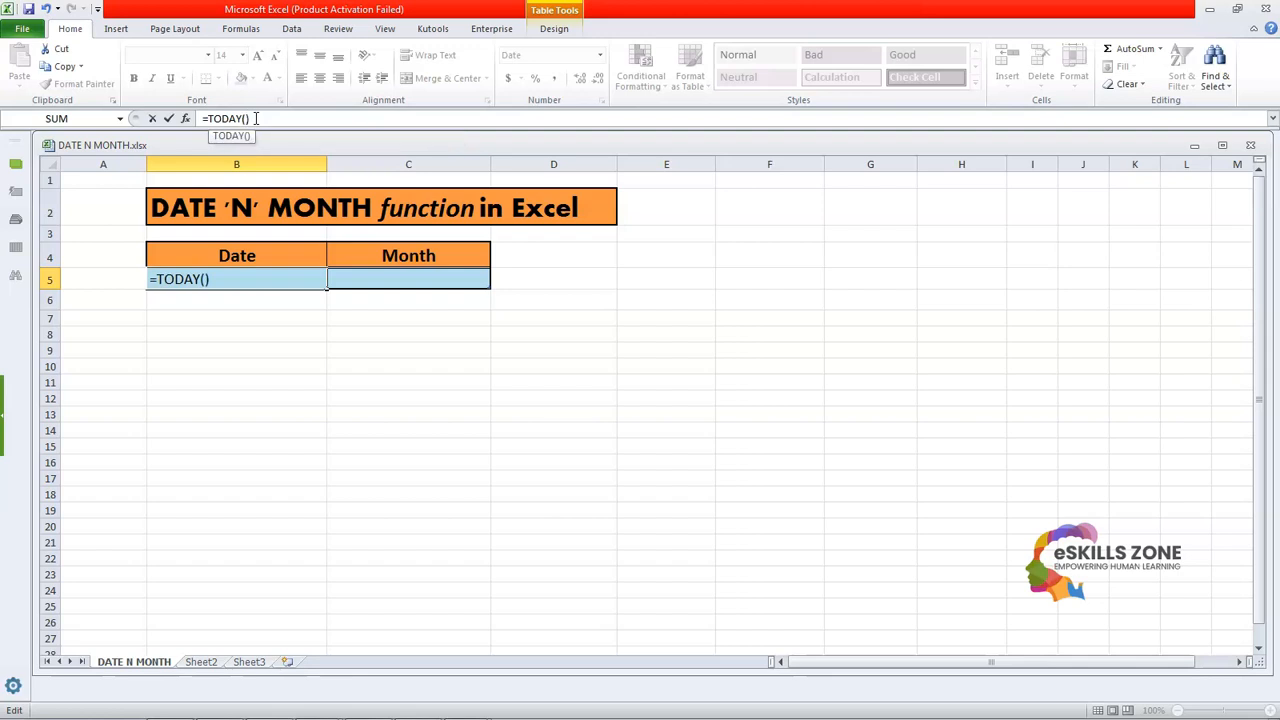
key("Return")
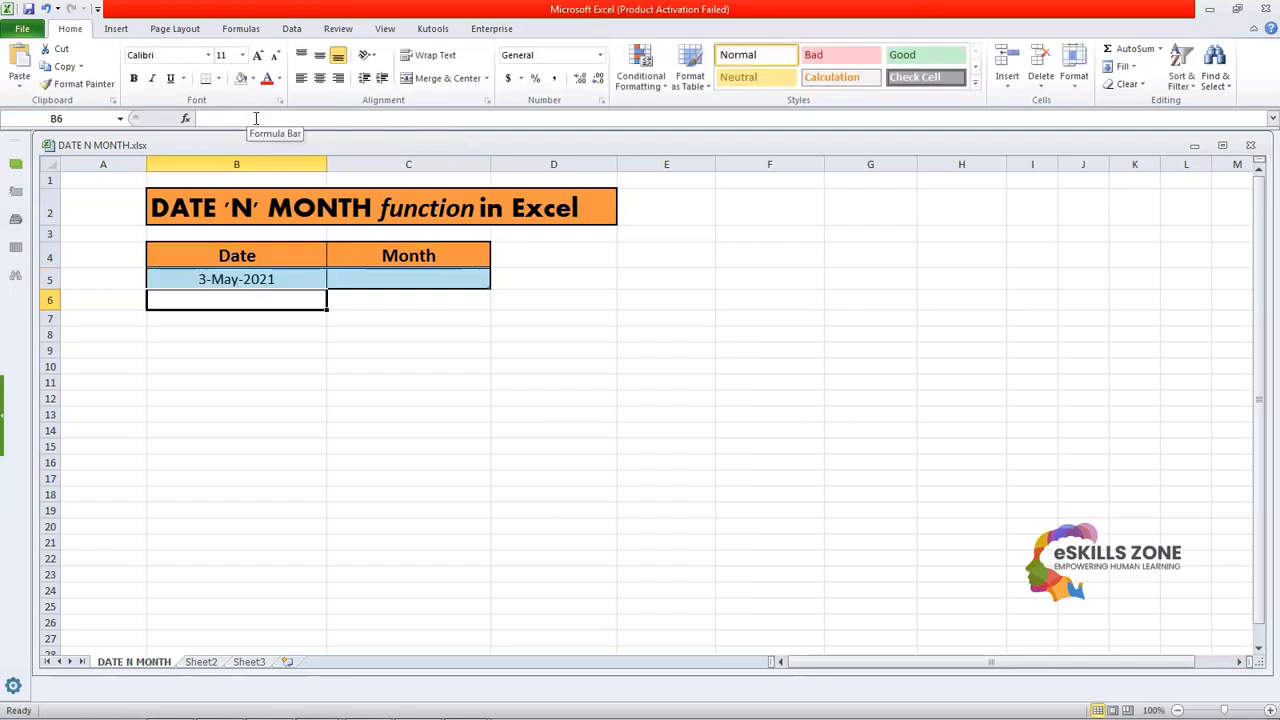
key("Up")
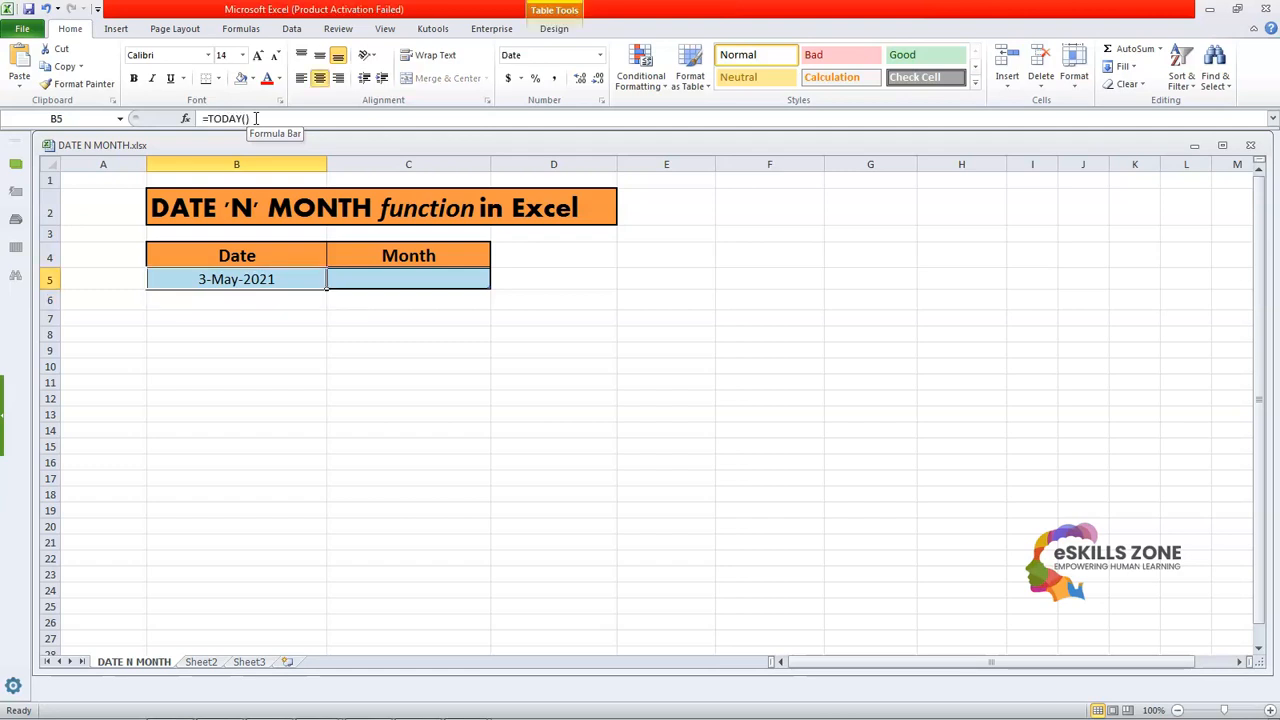
key("Right")
key("Left")
key("Up")
key("Down")
left_click(224, 298)
key("Up")
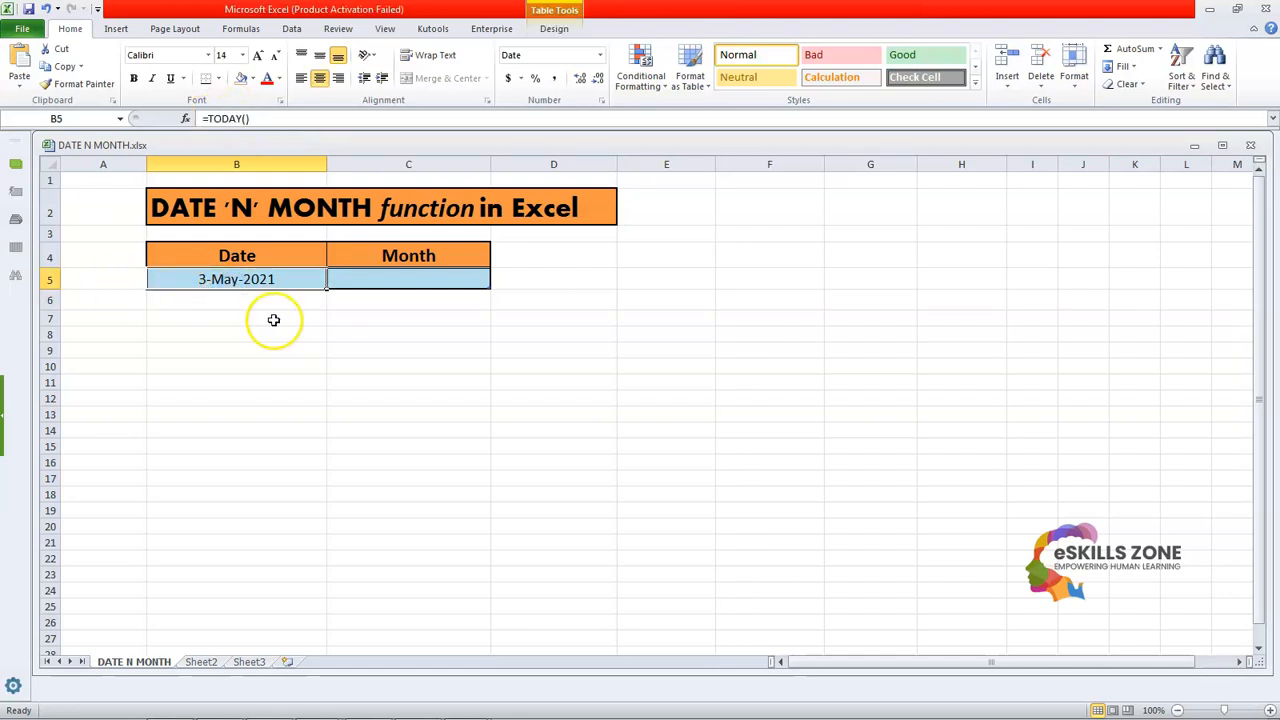
Format cell B5 with the Date type 3/14/01 13:30, showing the date with 24-hour time.
right_click(272, 280)
left_click(222, 343)
right_click(230, 283)
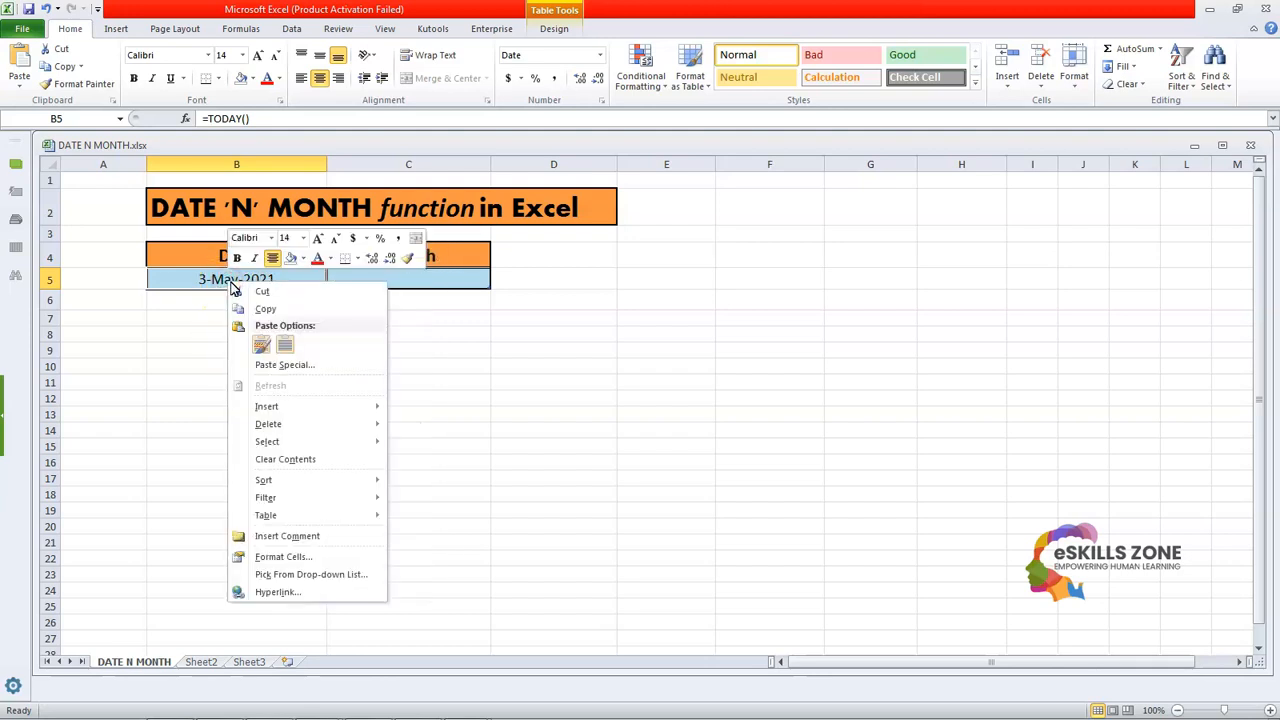
left_click(300, 556)
left_click_drag(337, 371, 815, 139)
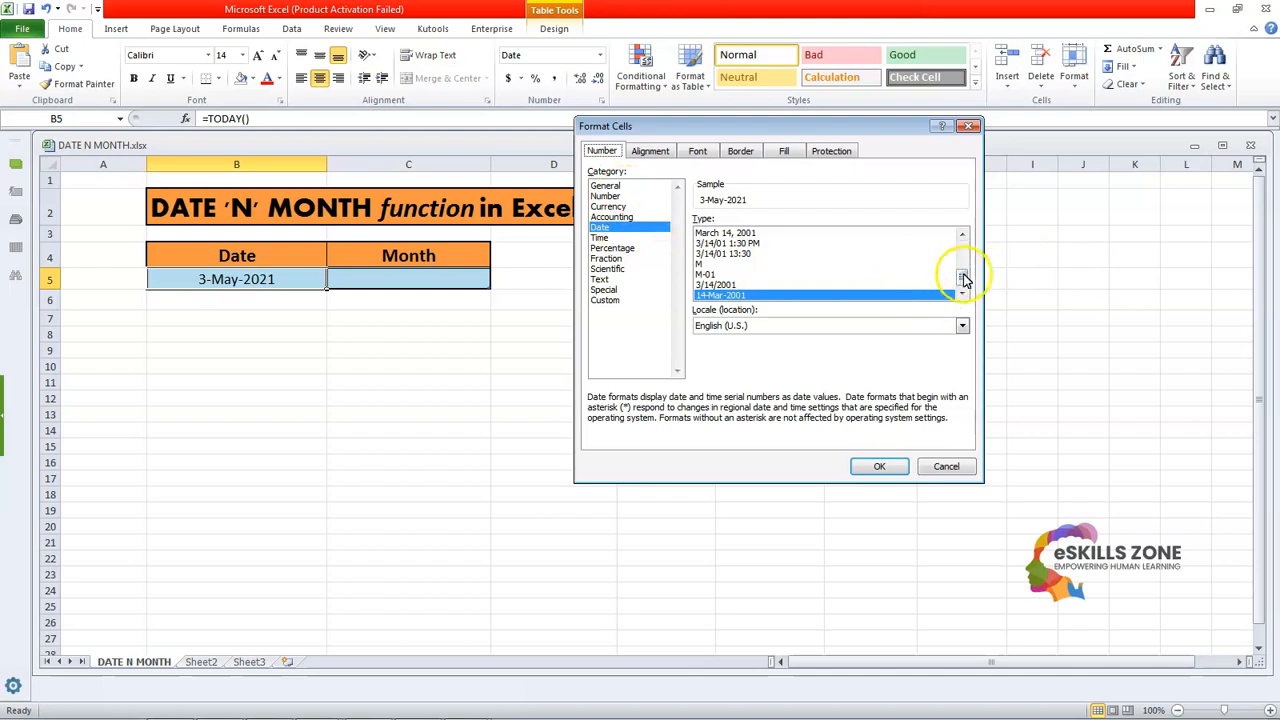
mouse_move(965, 280)
left_mouse_down()
mouse_move(966, 243)
mouse_move(968, 277)
left_mouse_up()
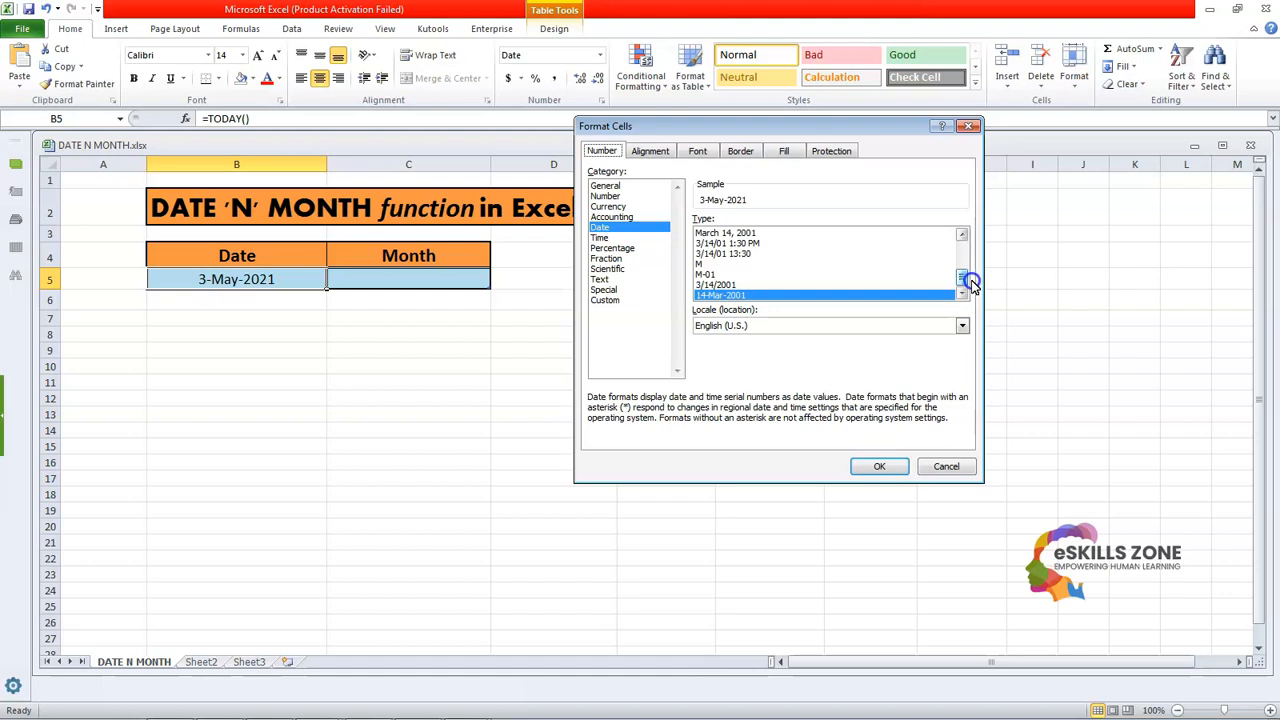
left_click(746, 256)
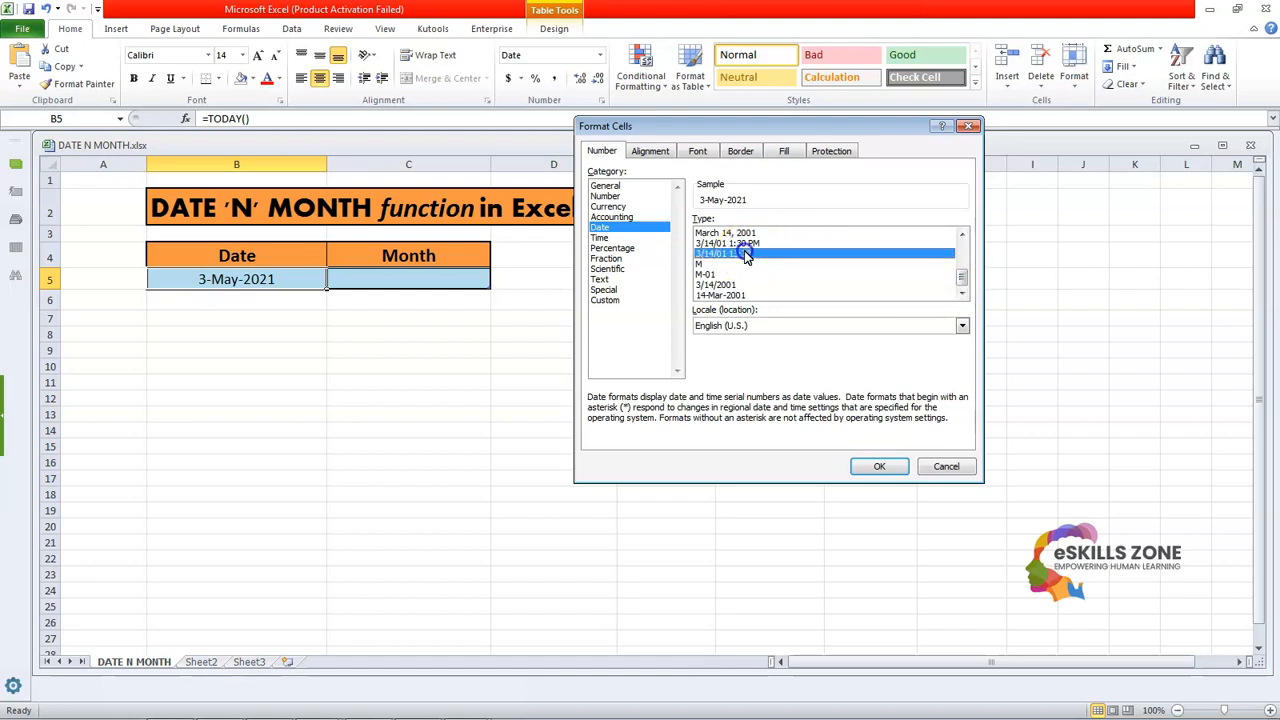
left_click(866, 471)
left_click(314, 371)
Replace TODAY with NOW in cell B5's formula so that it reads =NOW().
left_click(249, 284)
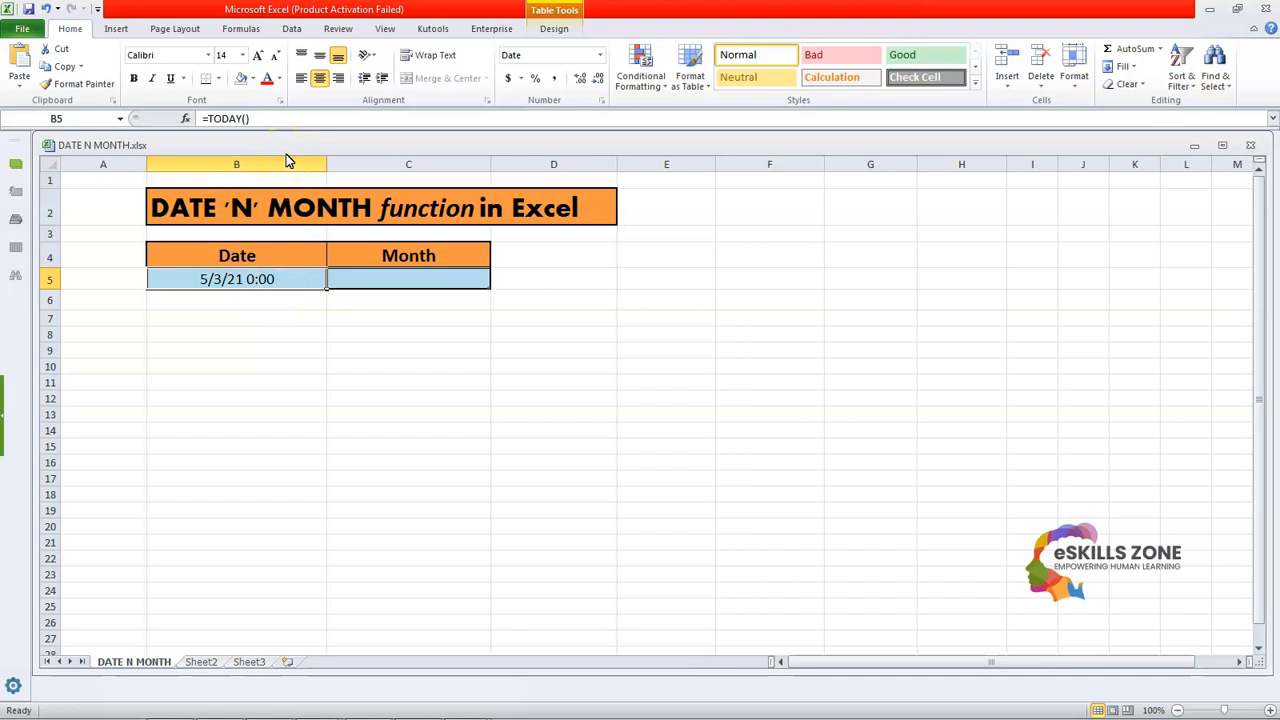
left_click(256, 119)
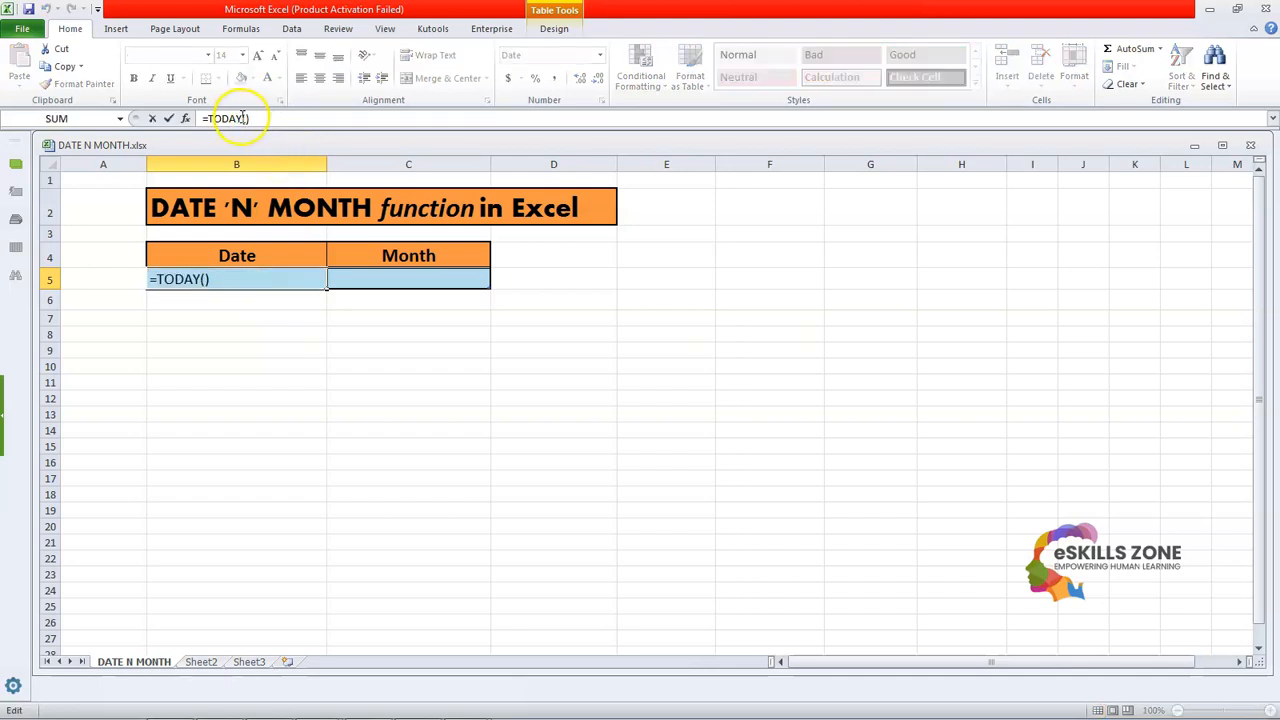
left_click(243, 119)
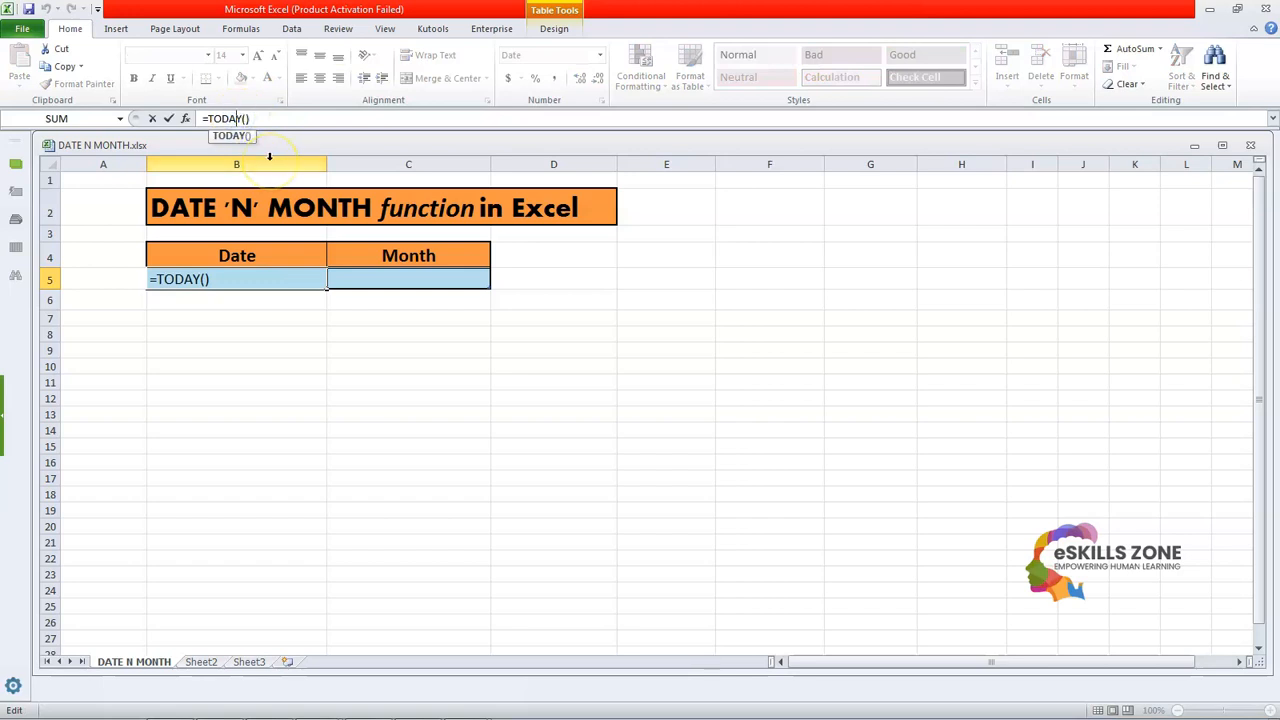
key("BackSpace")
key("BackSpace")
key("BackSpace")
key("BackSpace")
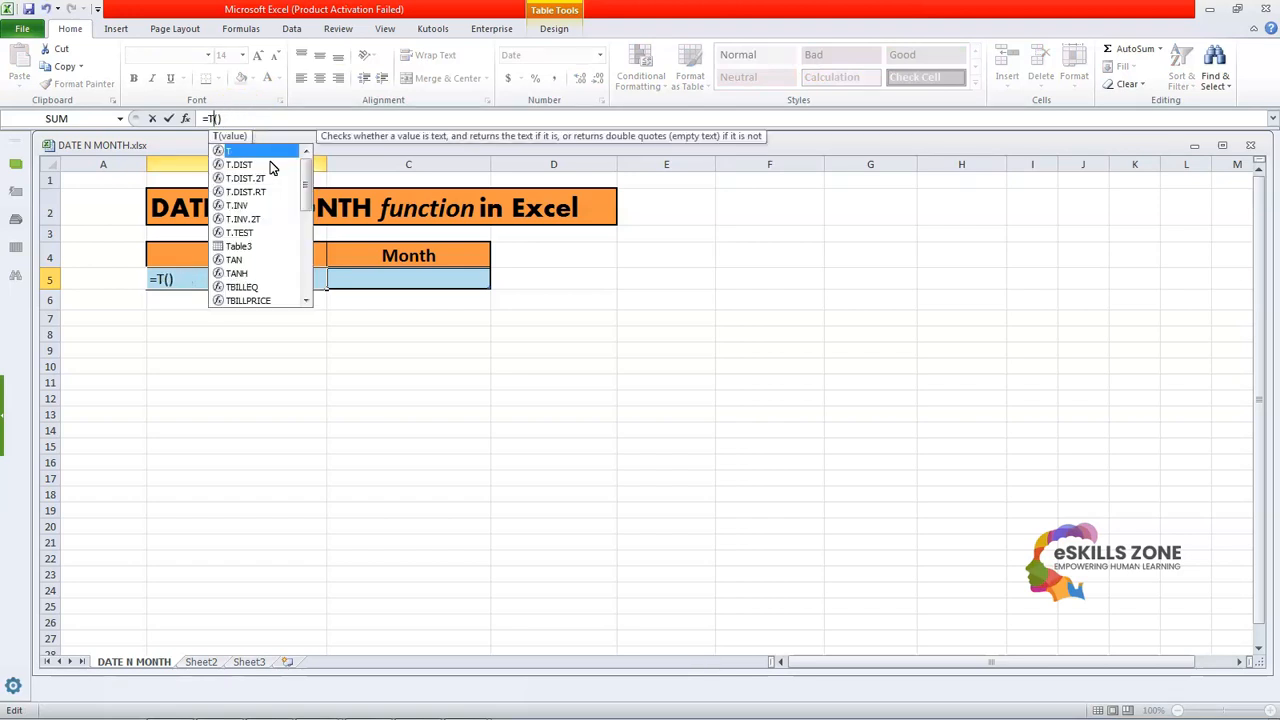
key("BackSpace")
type("NOW")
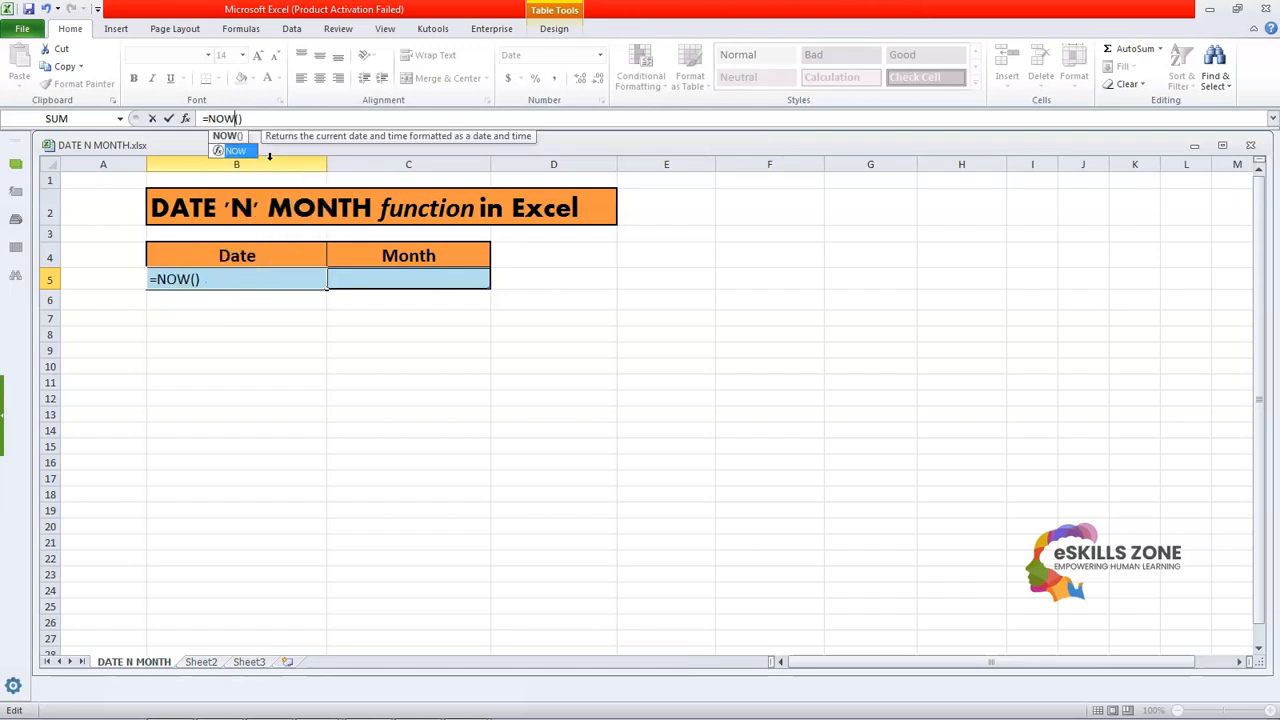
key("Return")
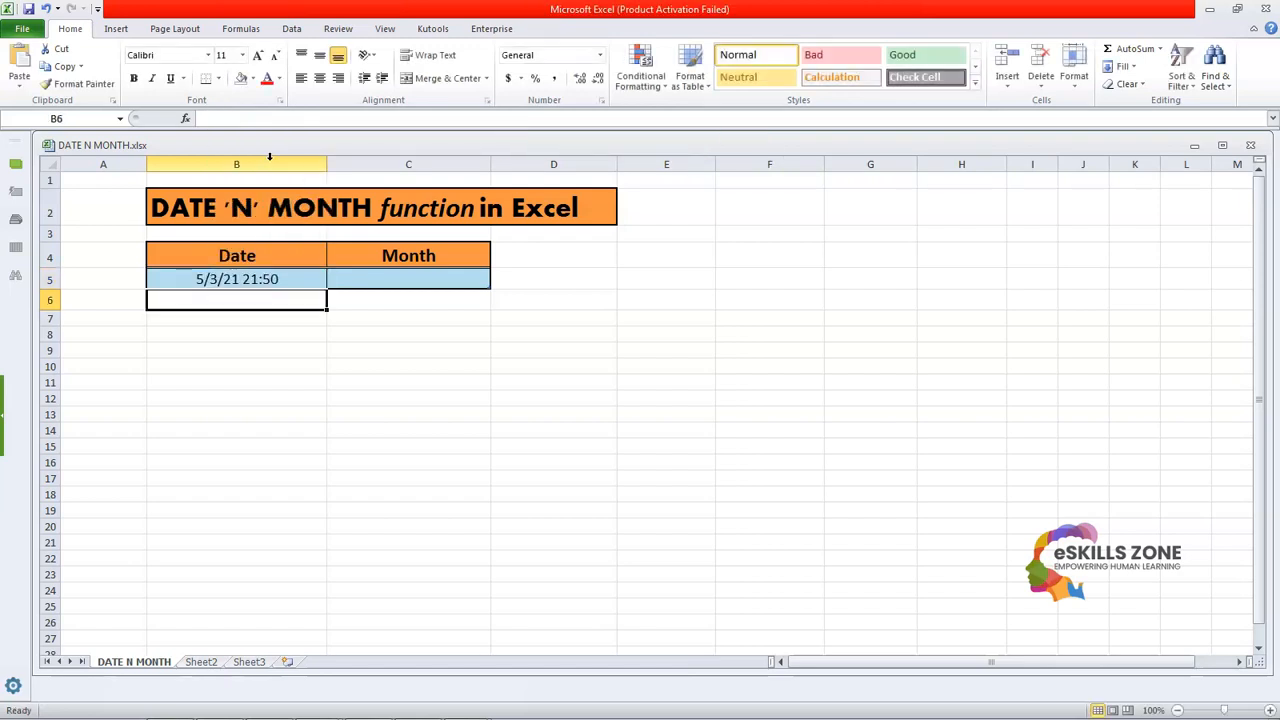
key("Up")
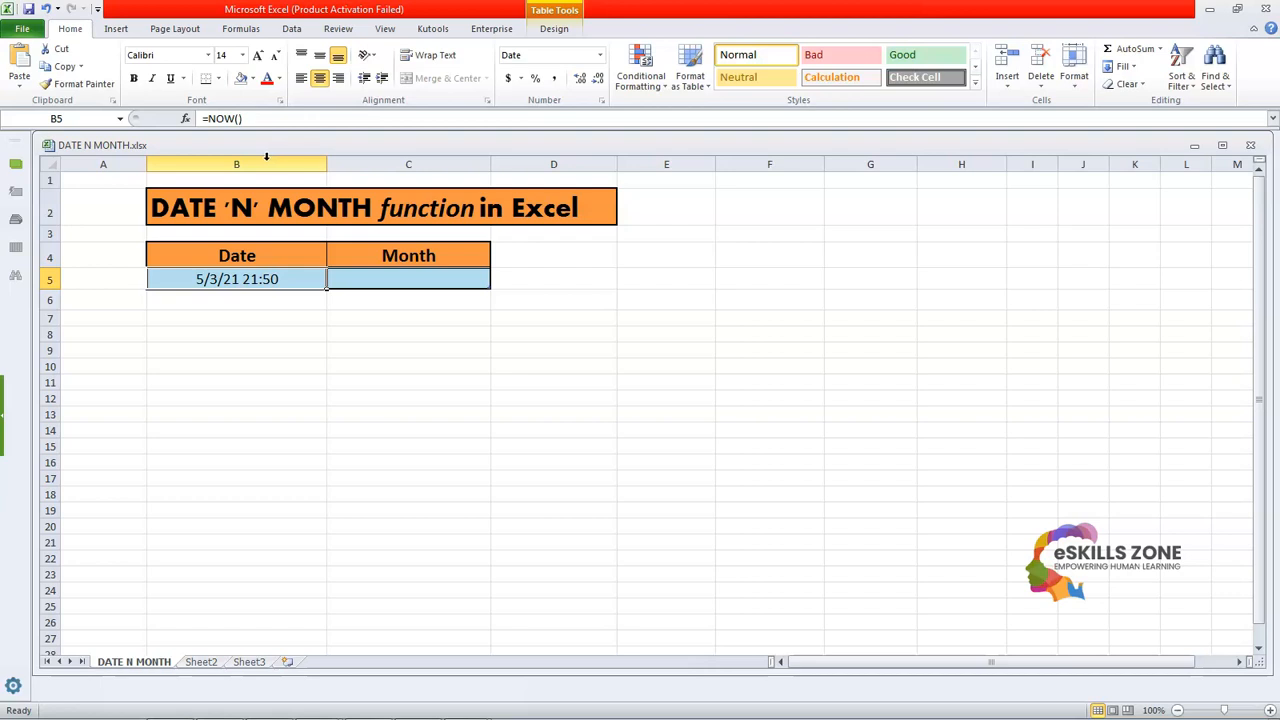
Format cell B5 with the Date type 3/14/01 1:30 PM, showing the date with 12-hour time.
right_click(271, 279)
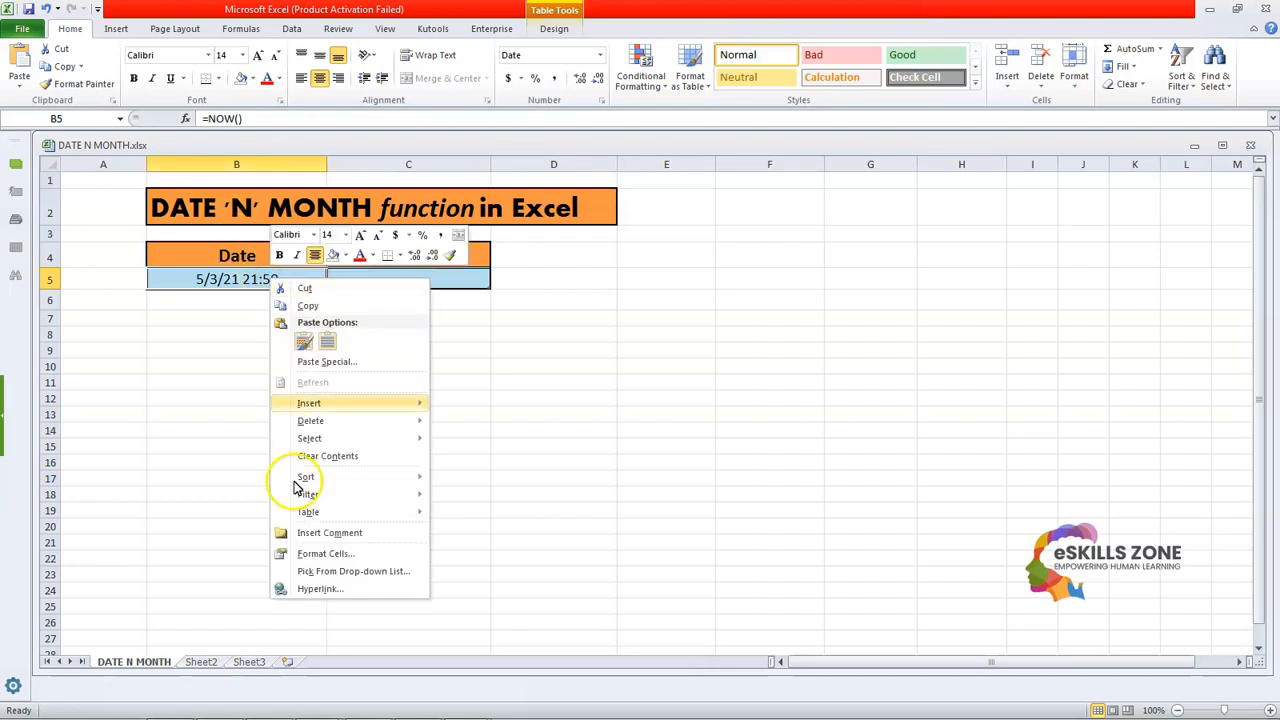
left_click(325, 553)
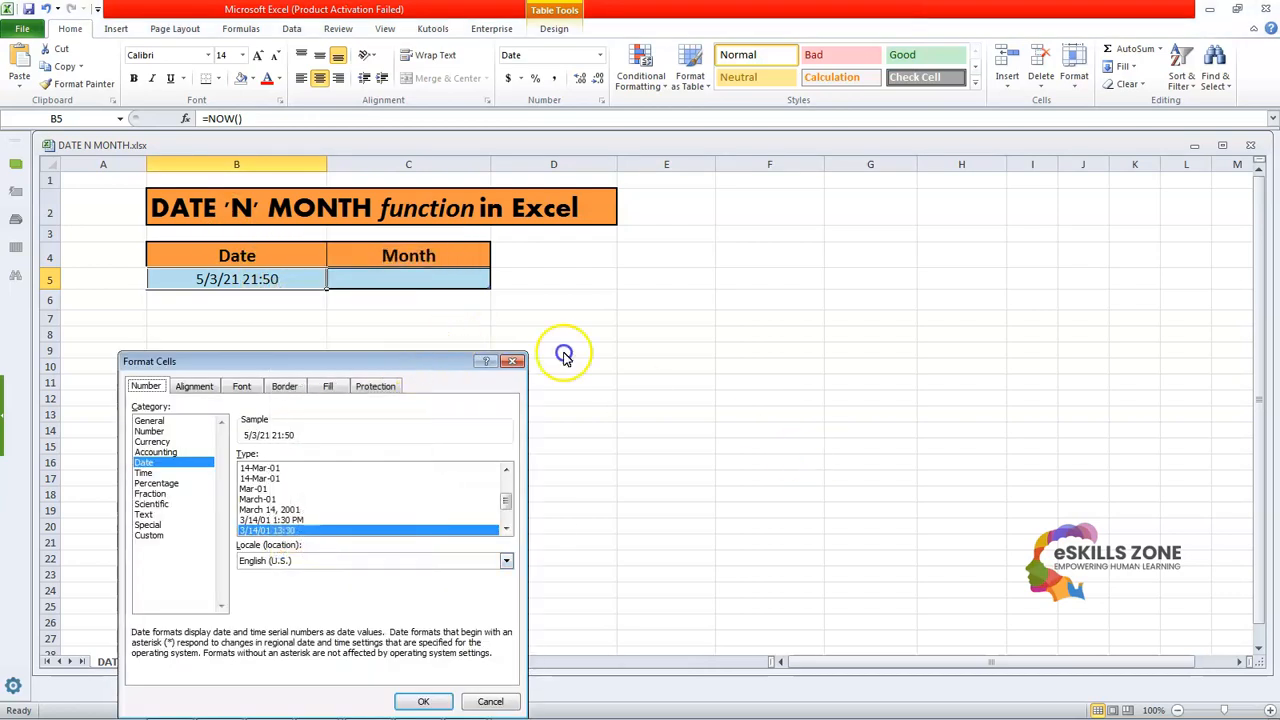
left_click_drag(420, 368, 840, 169)
left_click(714, 320)
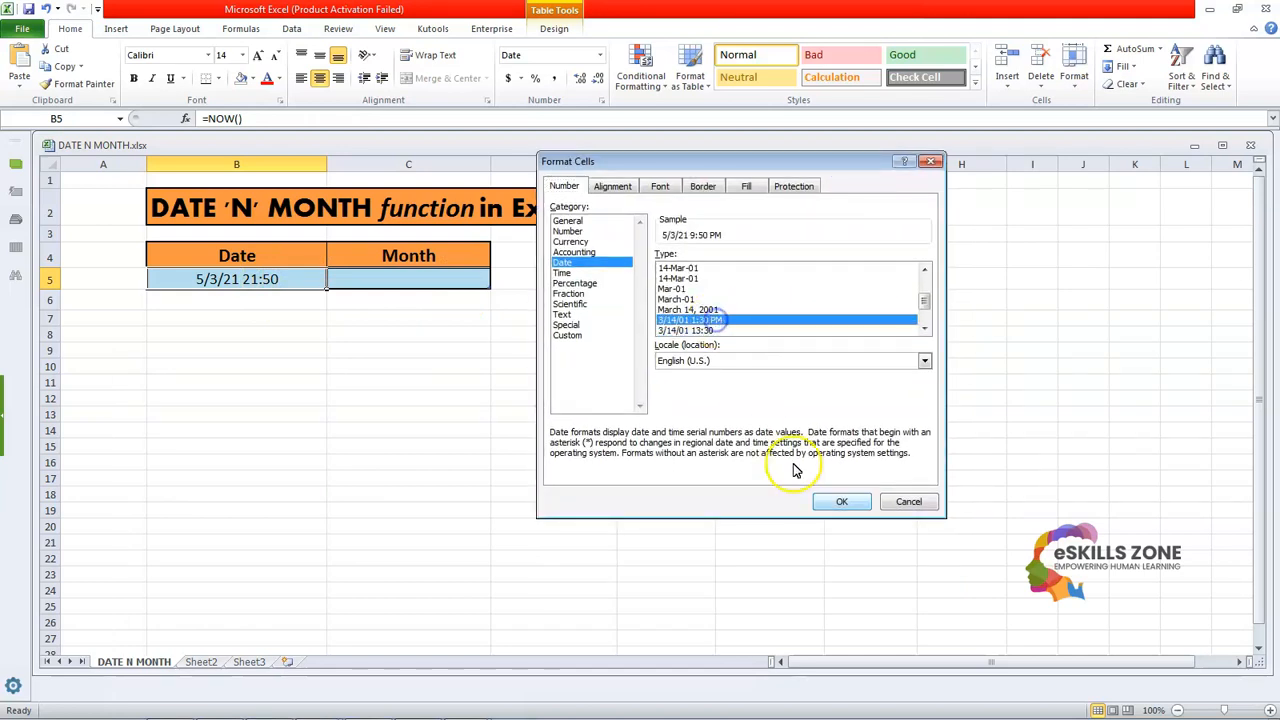
left_click(842, 501)
left_click(561, 413)
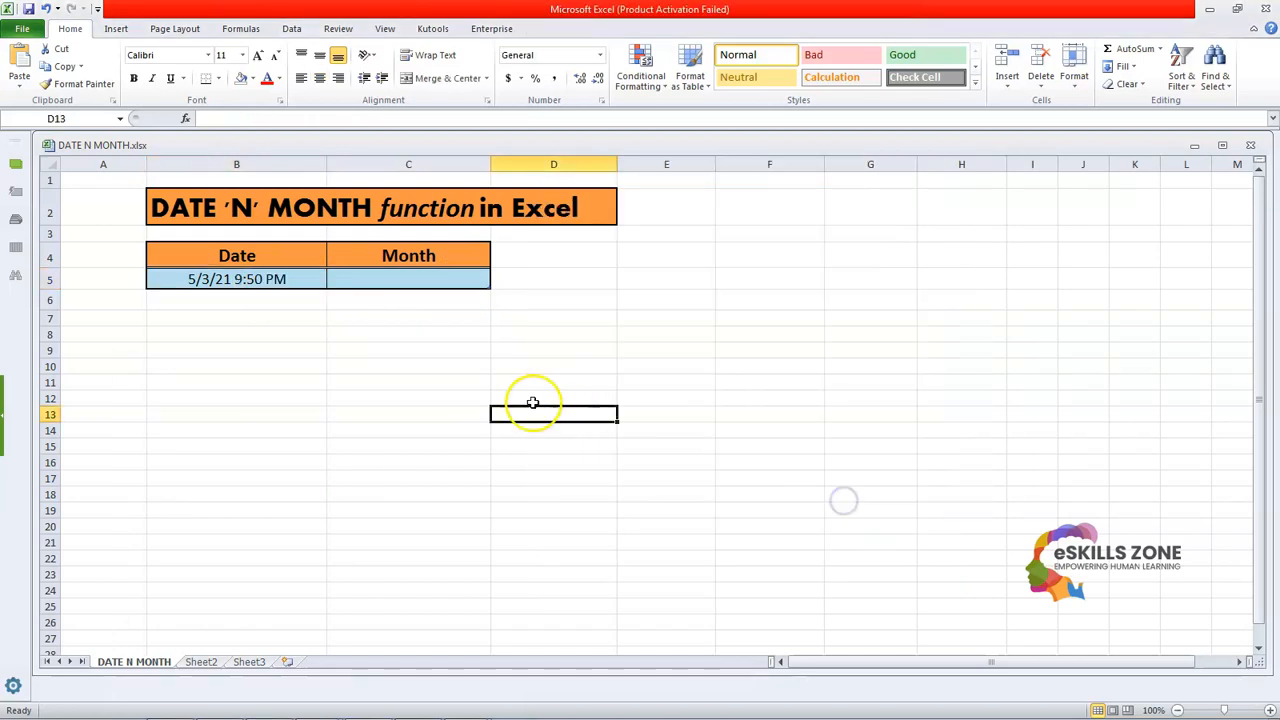
left_click(270, 282)
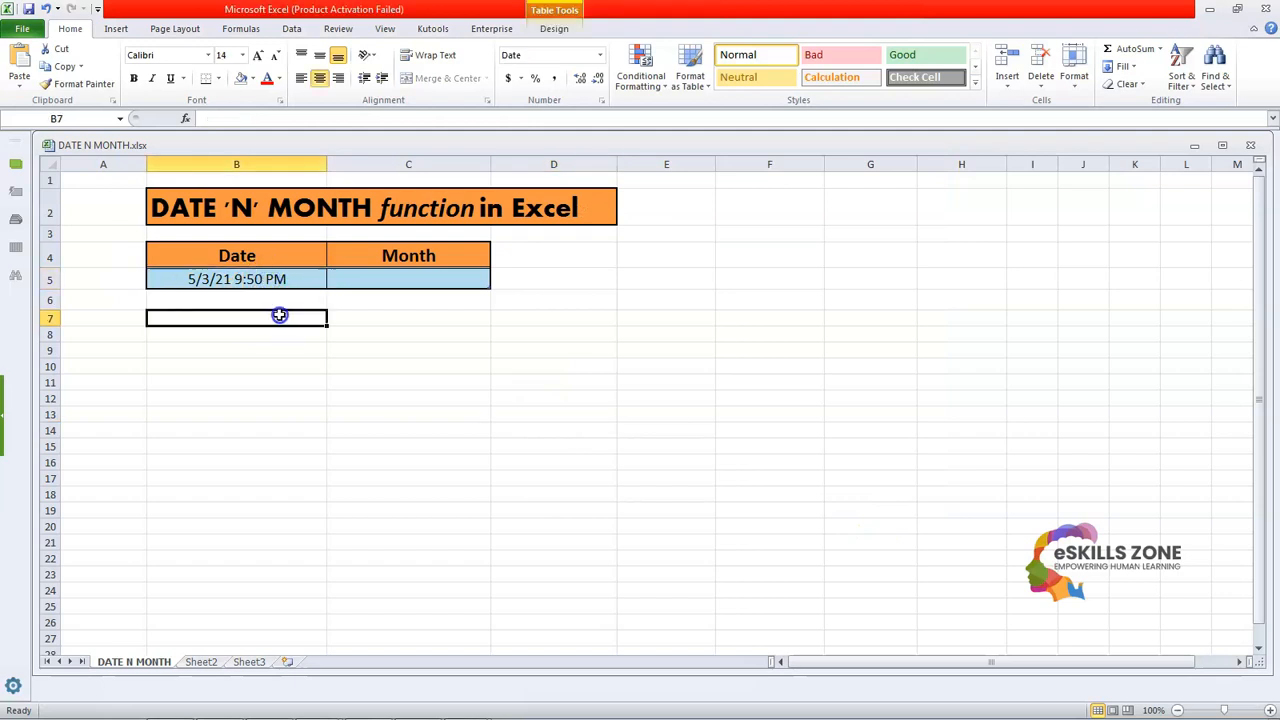
left_click(279, 314)
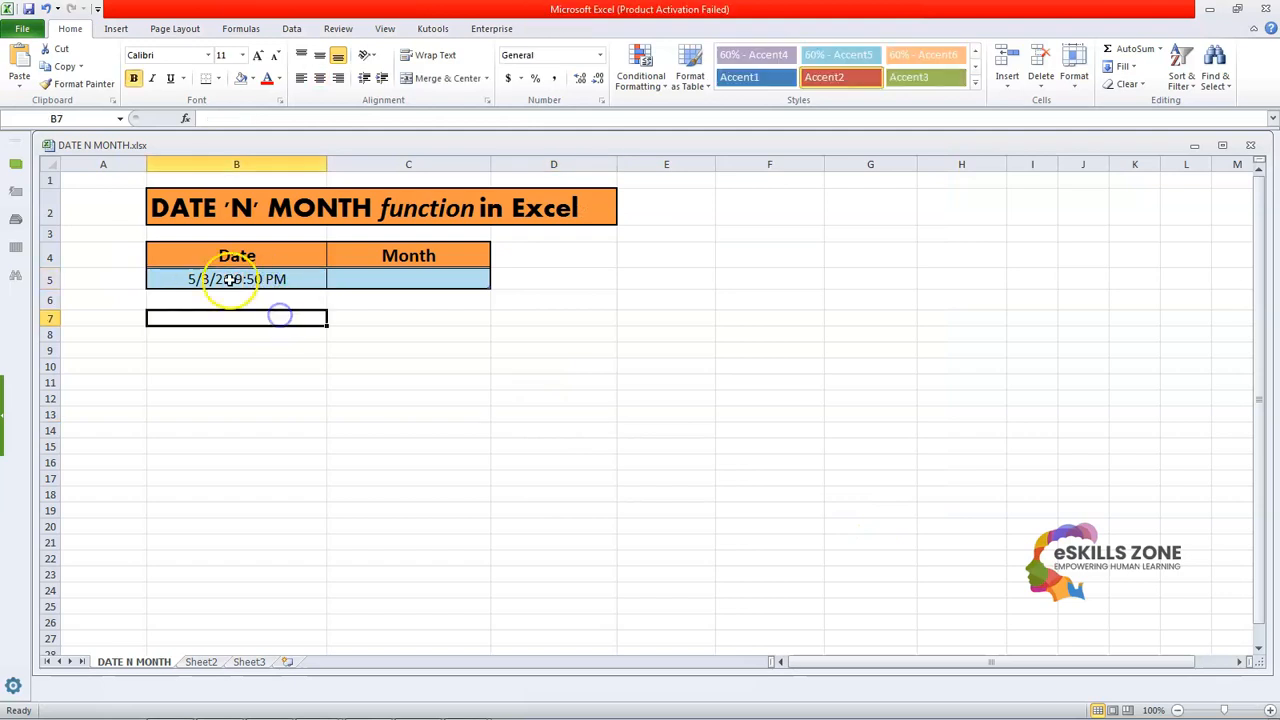
left_click(289, 281)
left_click(422, 283)
left_click(397, 303)
left_click(400, 285)
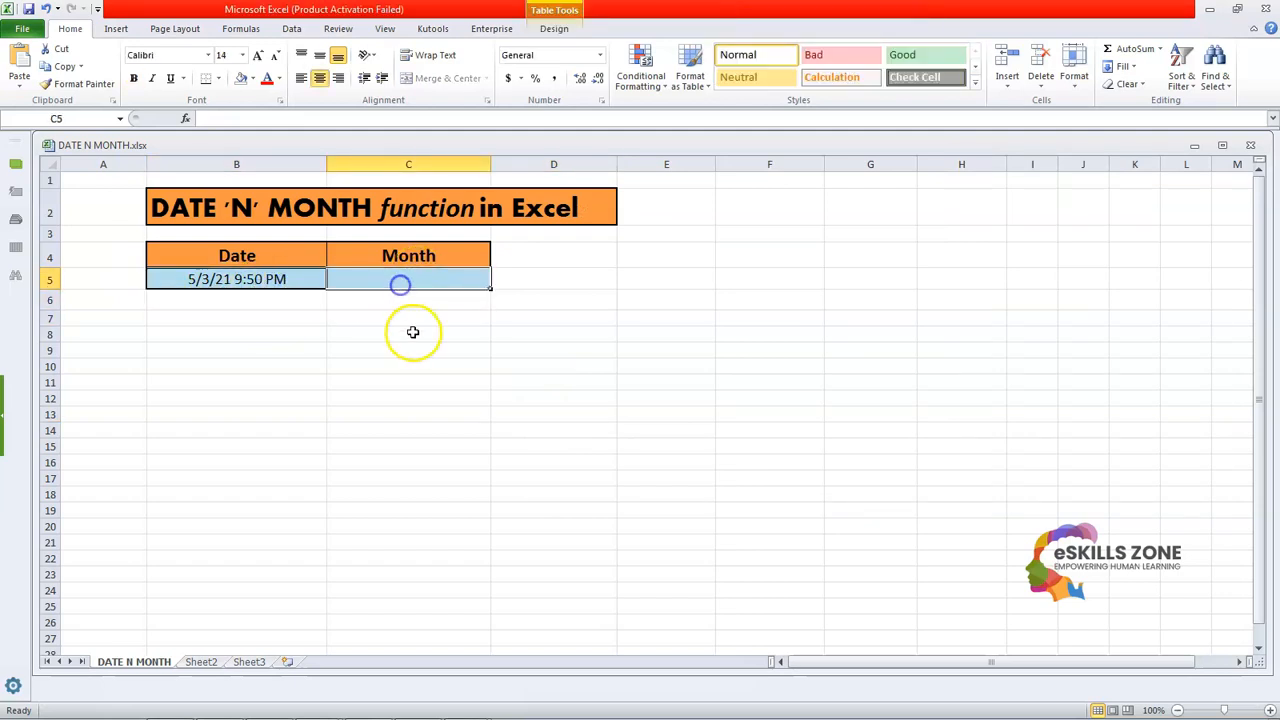
left_click(411, 333)
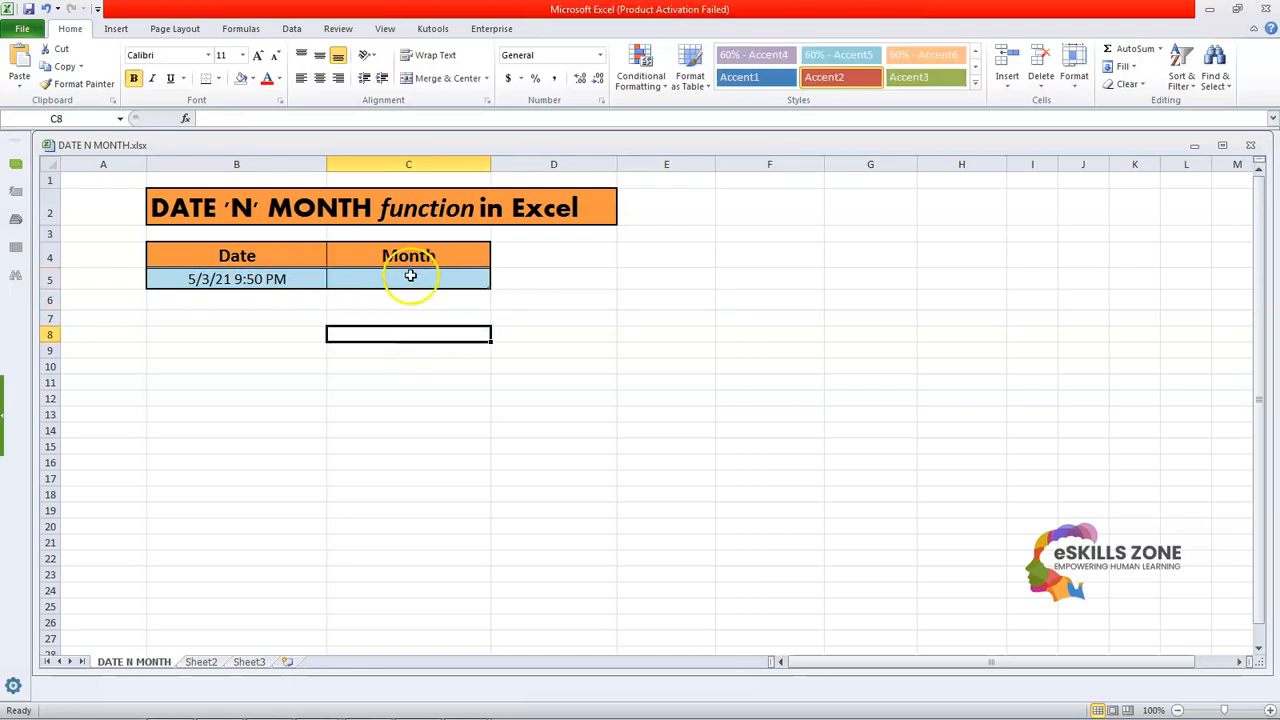
left_click(410, 276)
left_click(437, 299)
left_click(429, 278)
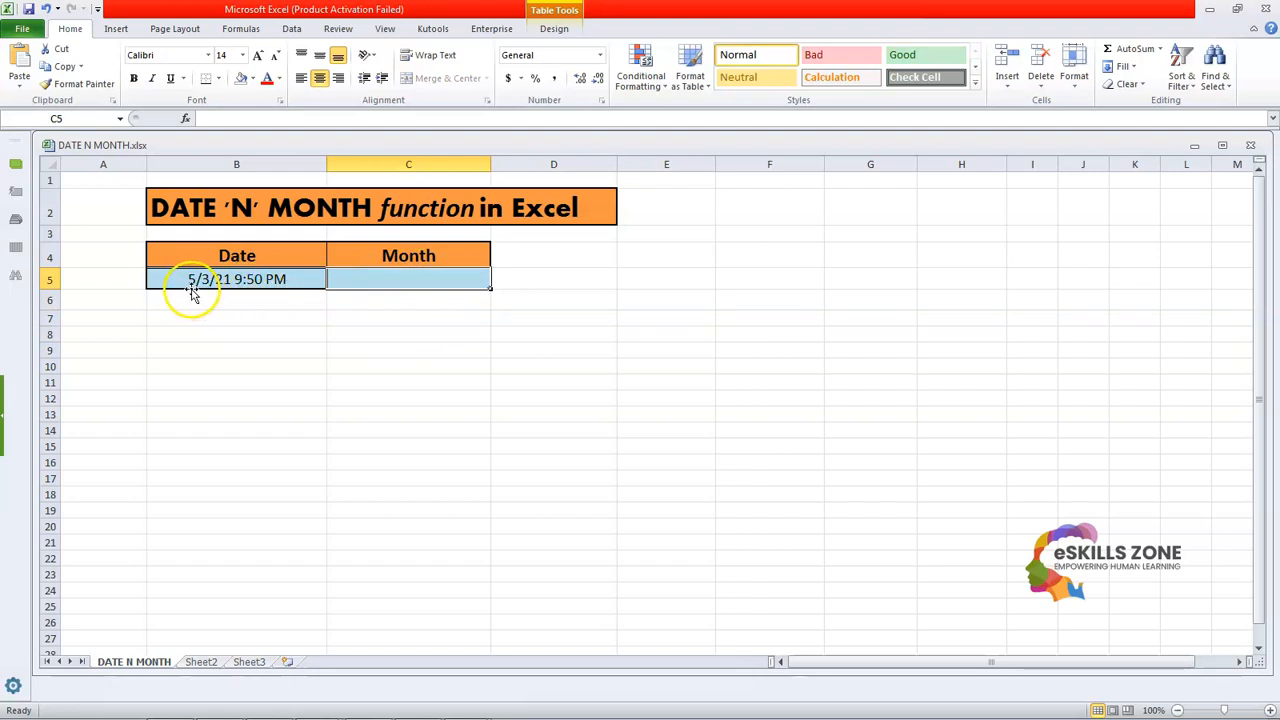
left_click(438, 298)
left_click(443, 283)
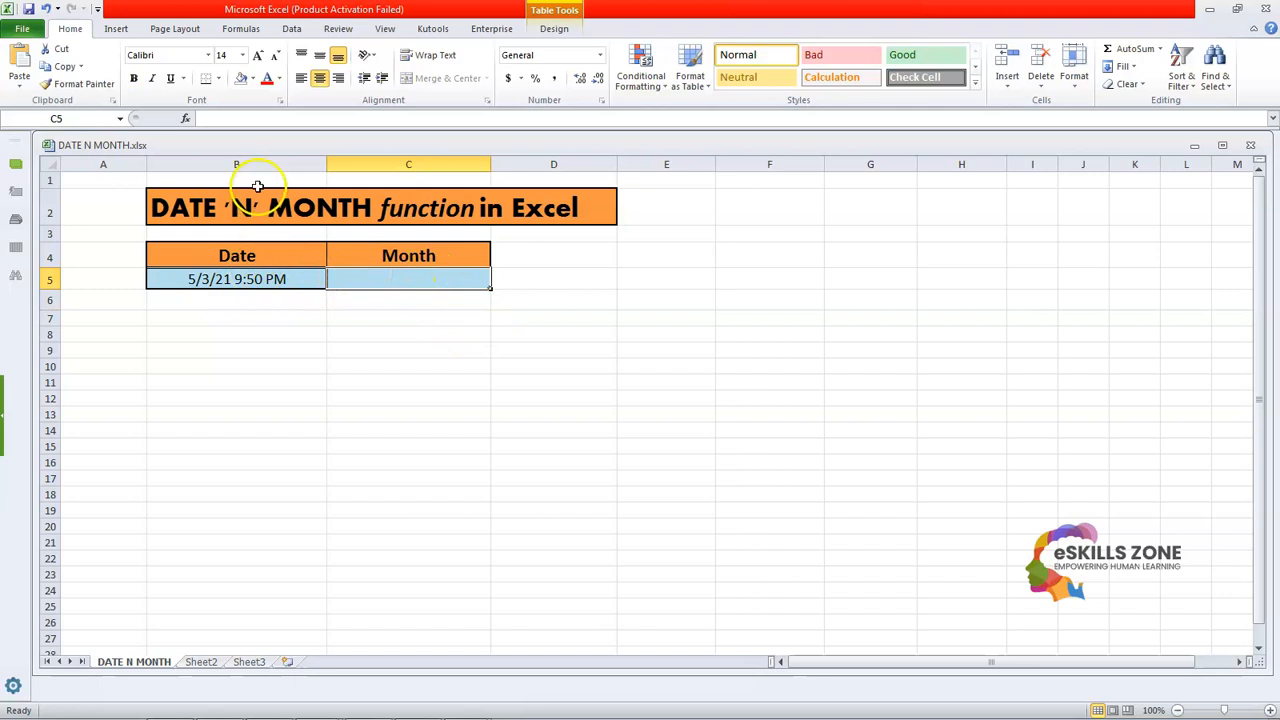
left_click(403, 317)
Enter the formula =MONTH(B5) in cell C5 under the Month heading.
left_click(409, 284)
left_click(268, 118)
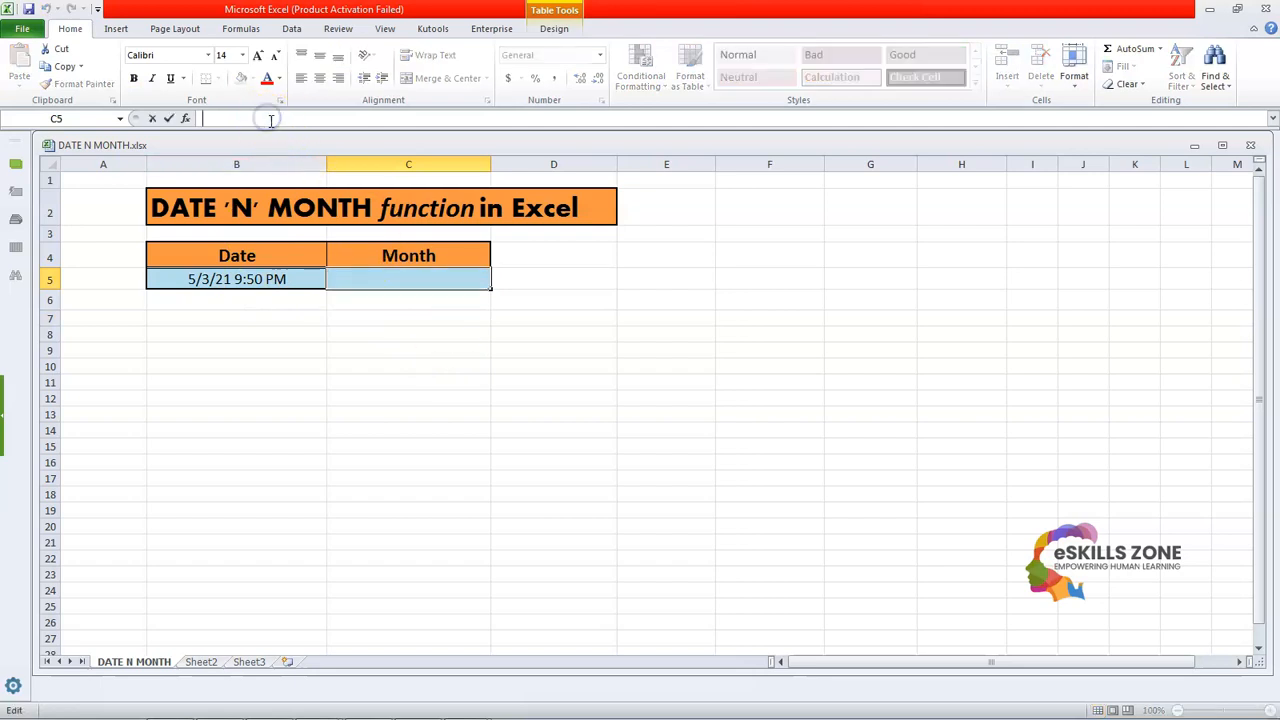
type("=")
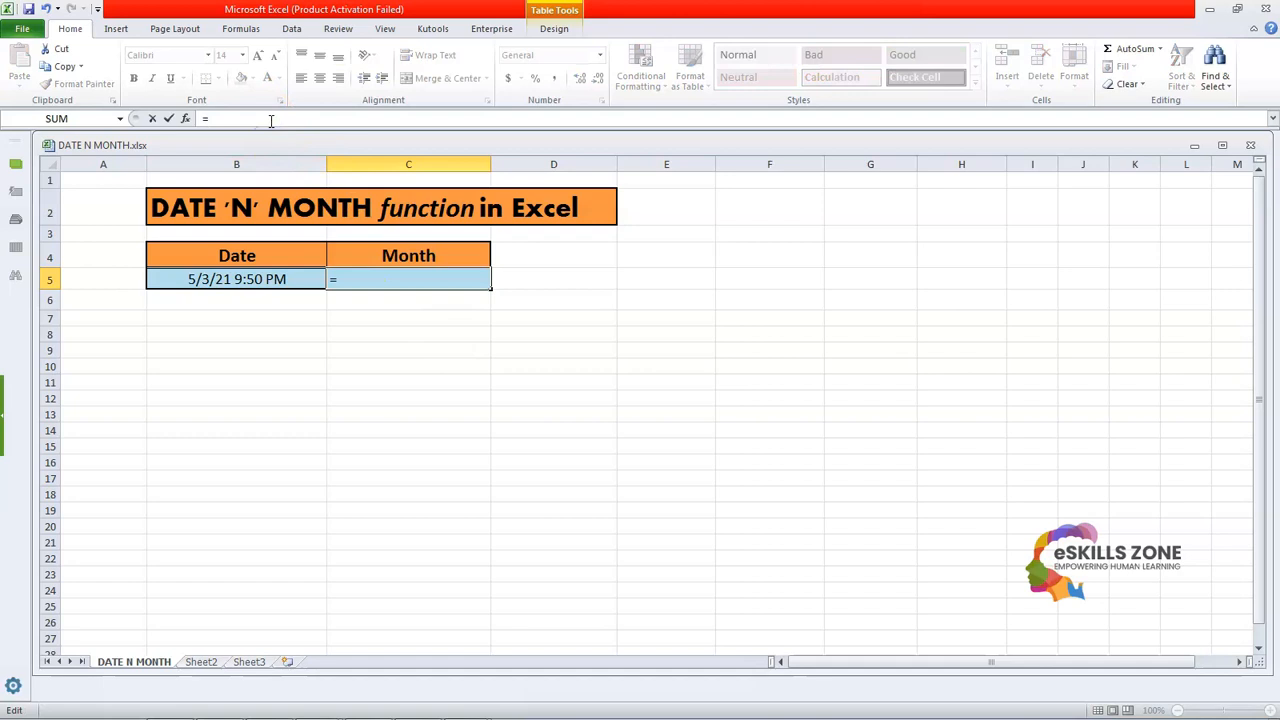
type("MONTH")
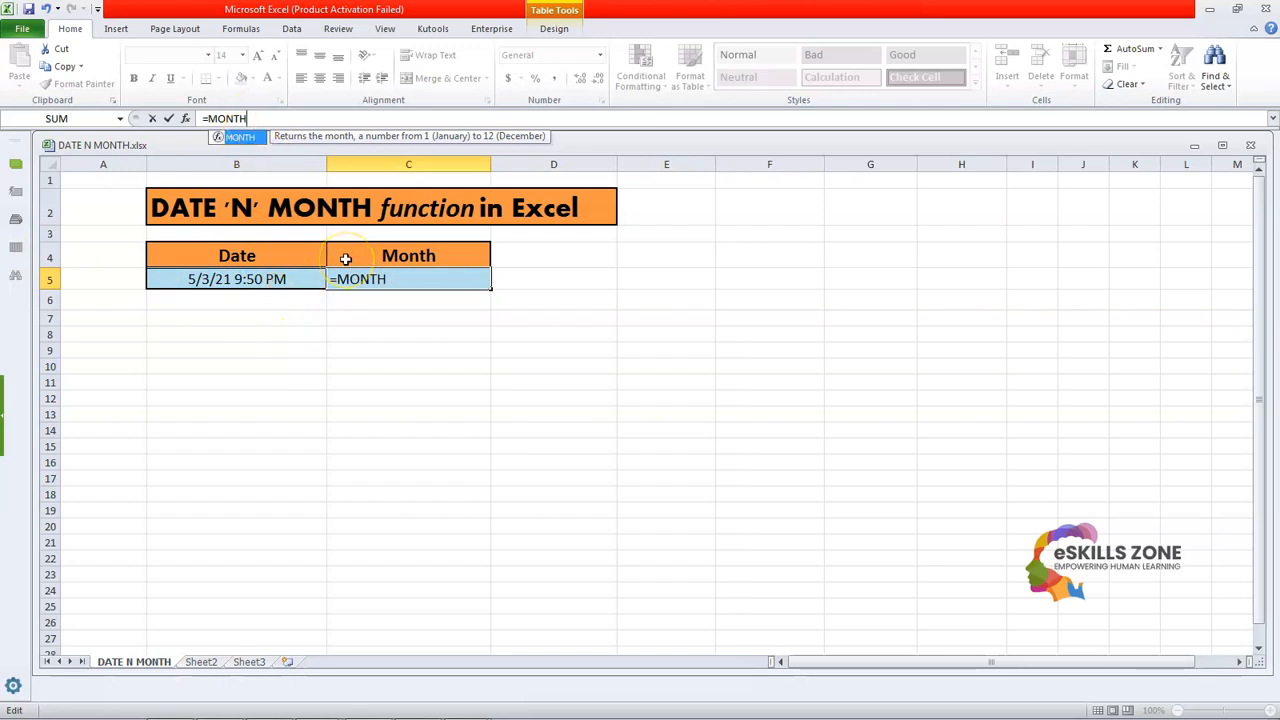
type("(")
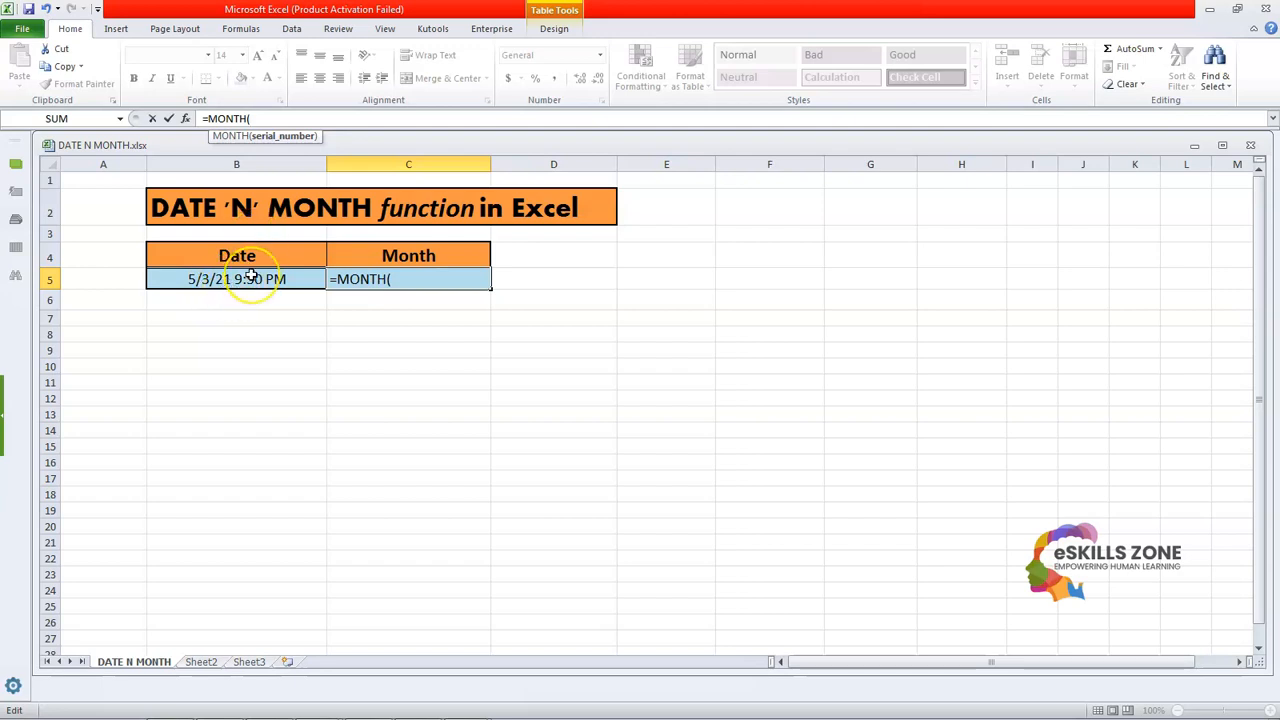
type("B5")
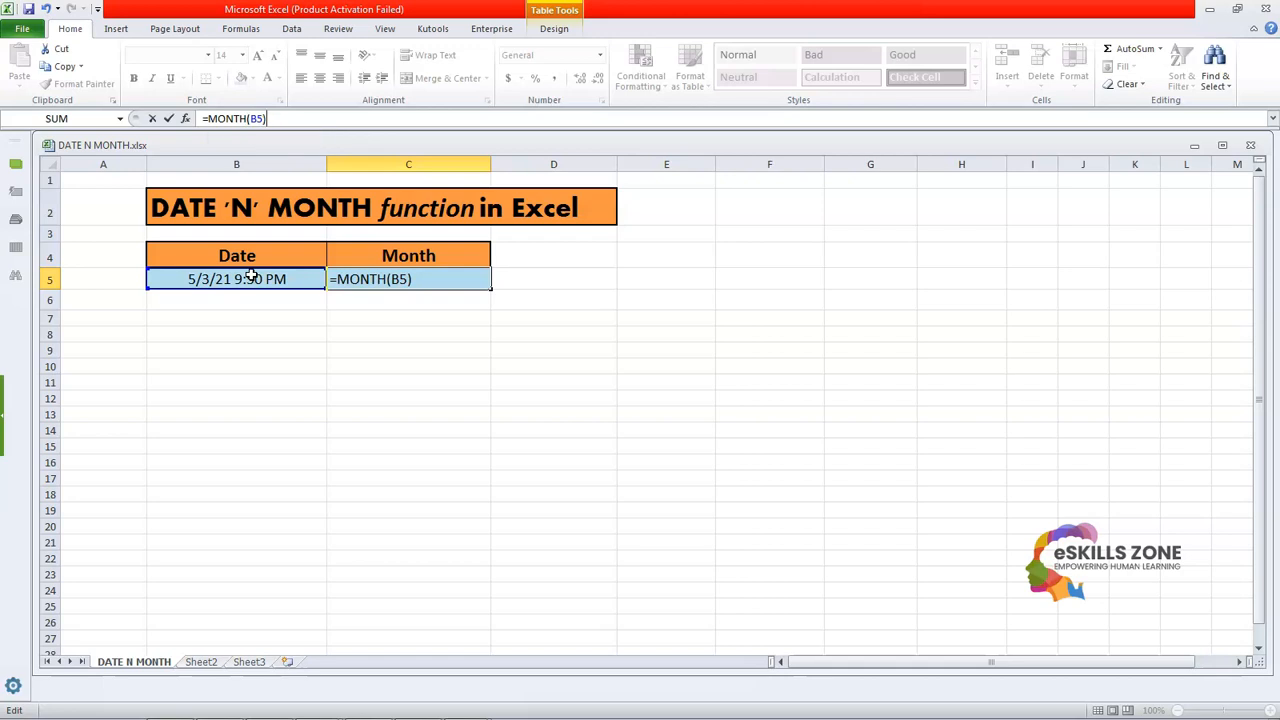
key("Return")
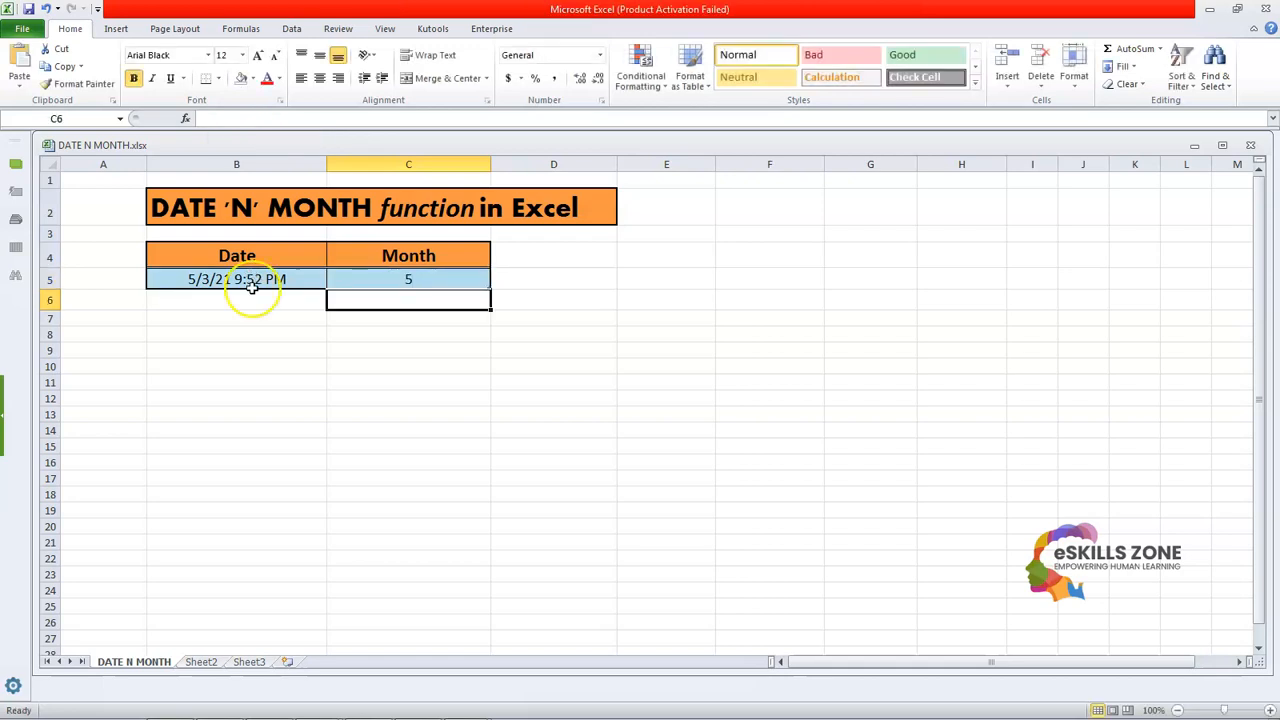
Try enclosing the cell reference in cell C5's formula in quotation marks, as =MONTH("B5").
left_click(391, 279)
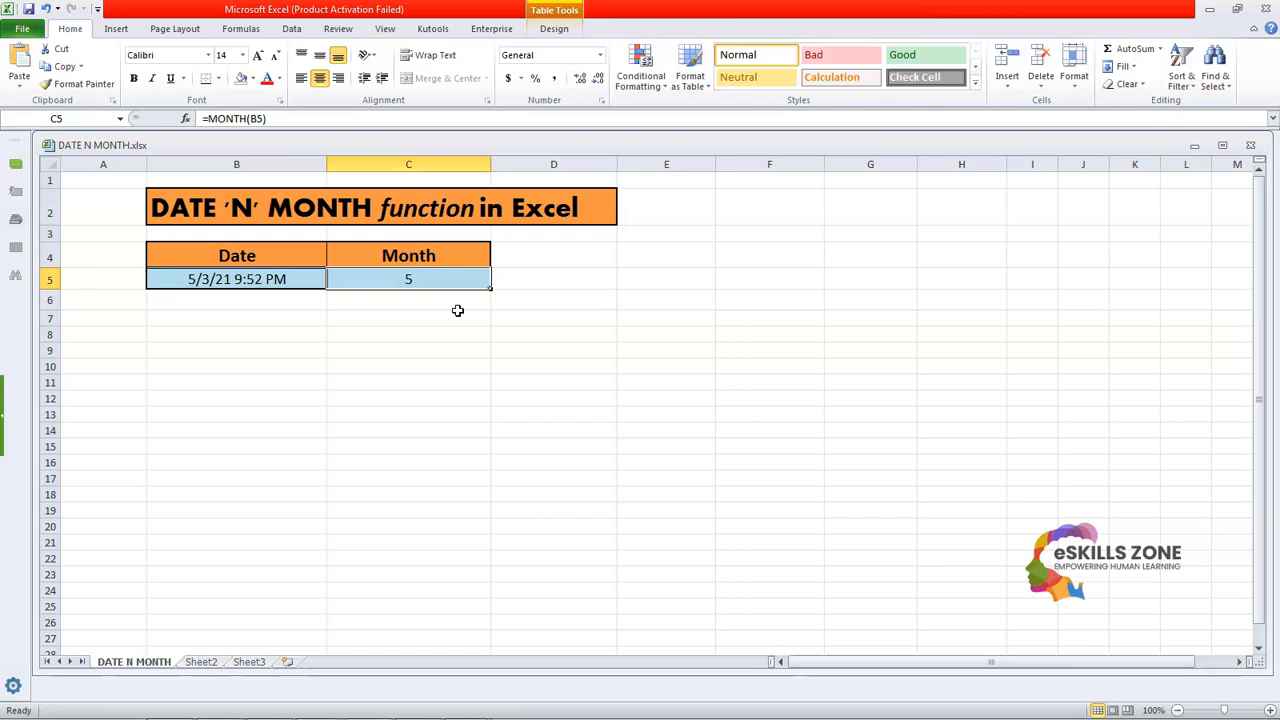
left_click(451, 271)
left_click(251, 118)
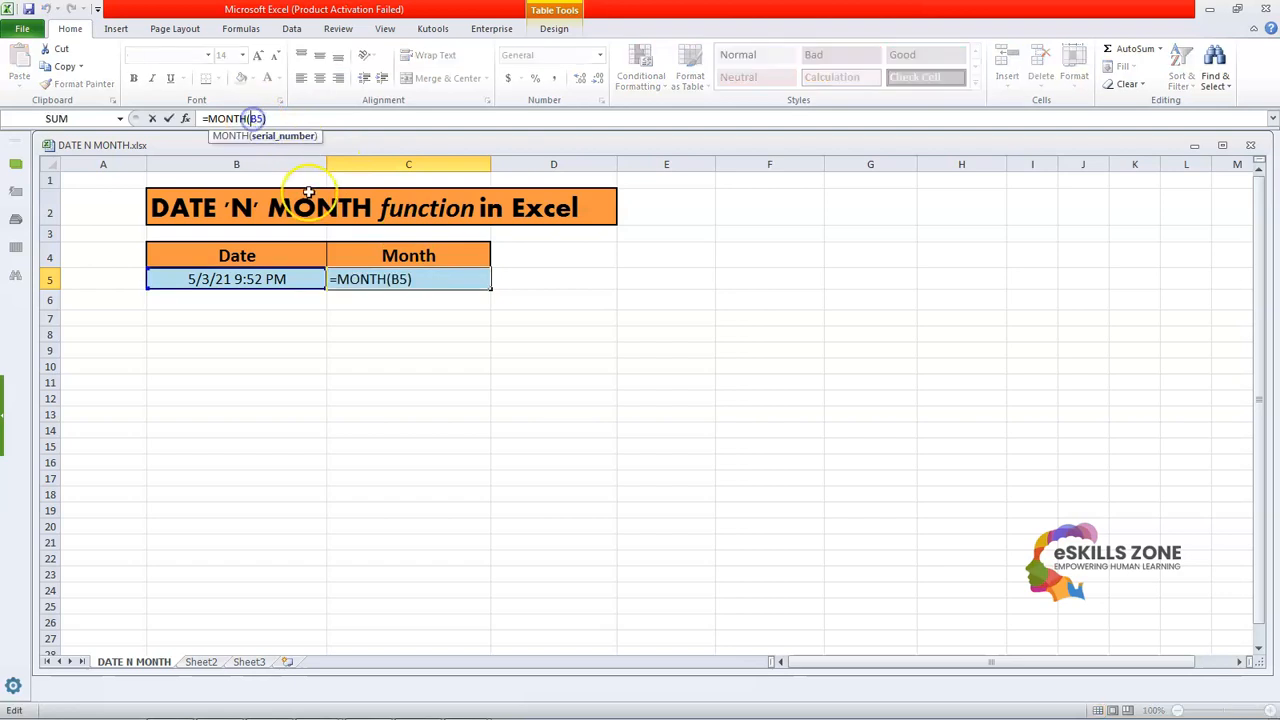
type("\"B5")
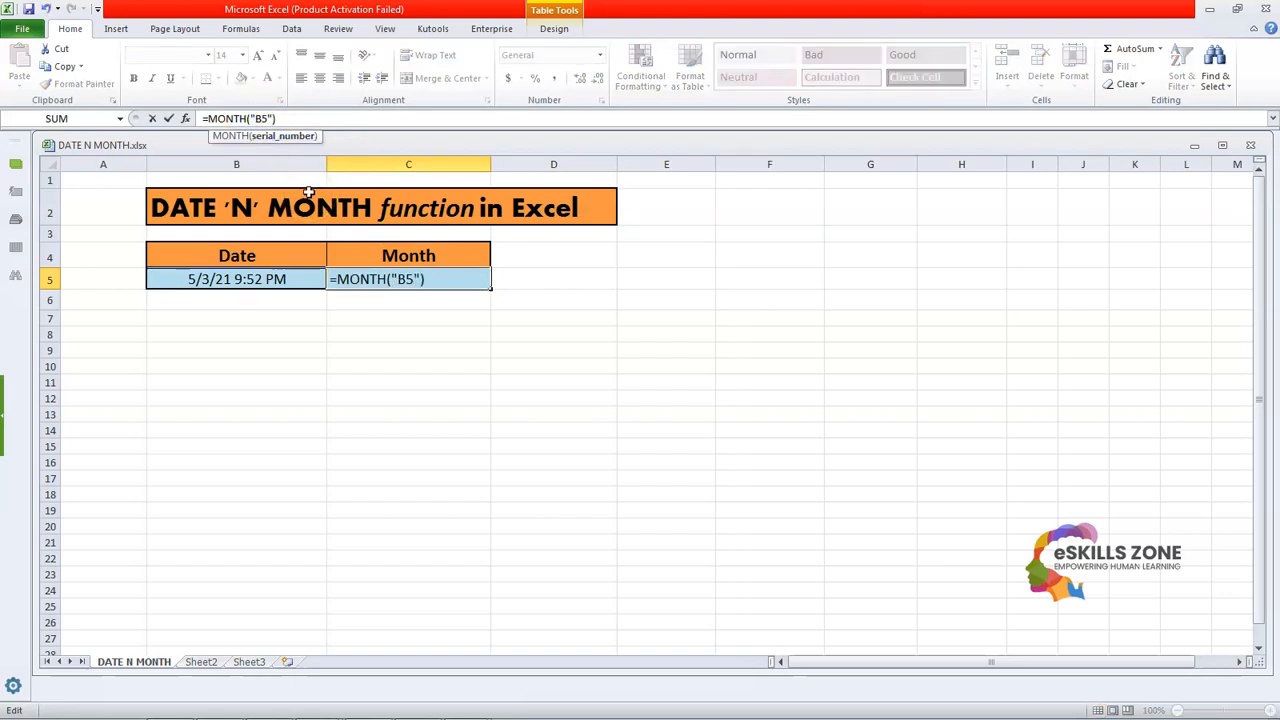
key("Return")
Remove the quotation marks around the reference in cell C5 so that the formula reads =MONTH(B5).
key("Up")
left_click(258, 118)
key("BackSpace")
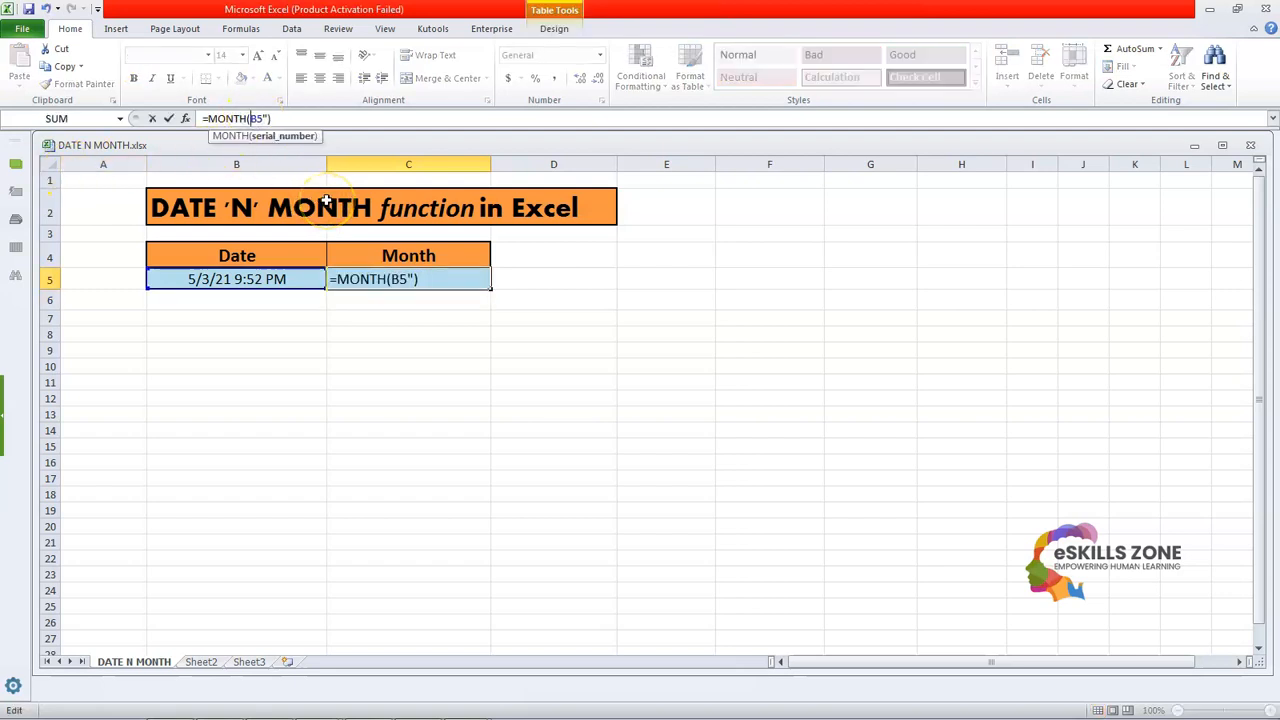
key("BackSpace")
key("Return")
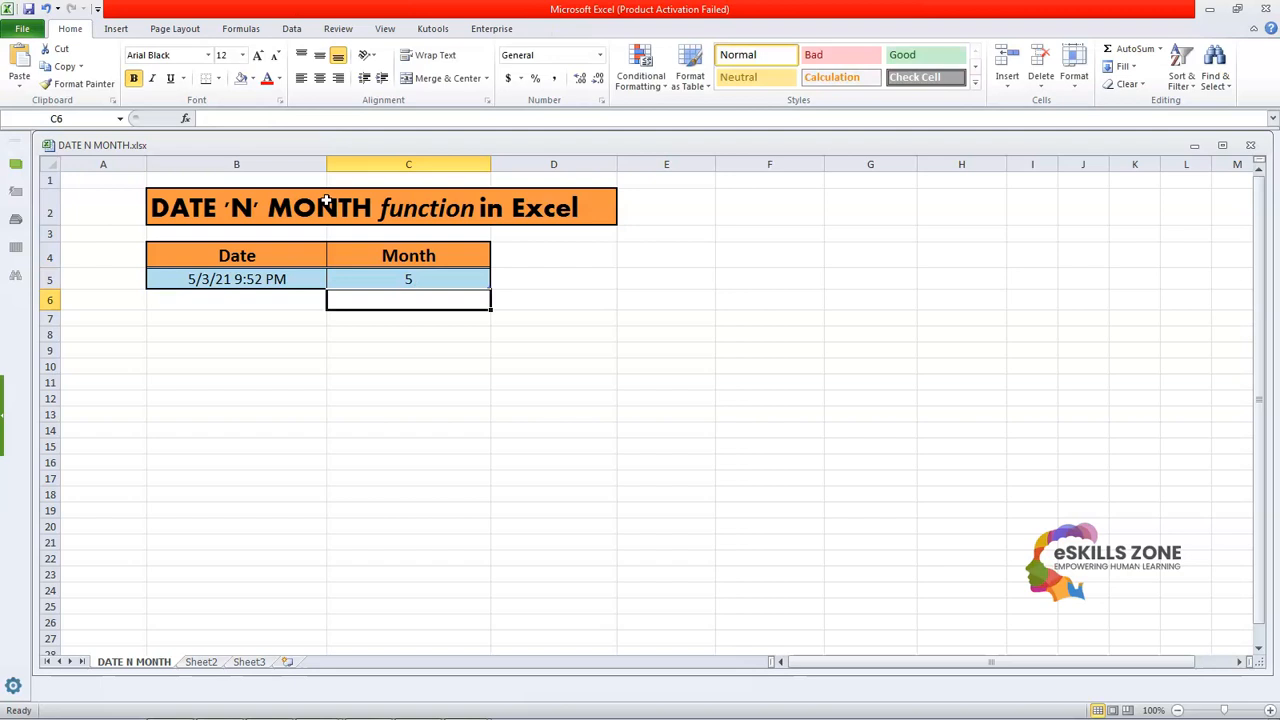
Examine the Number, General, Text and Date format categories for cell C5, including the list of available date types.
right_click(445, 280)
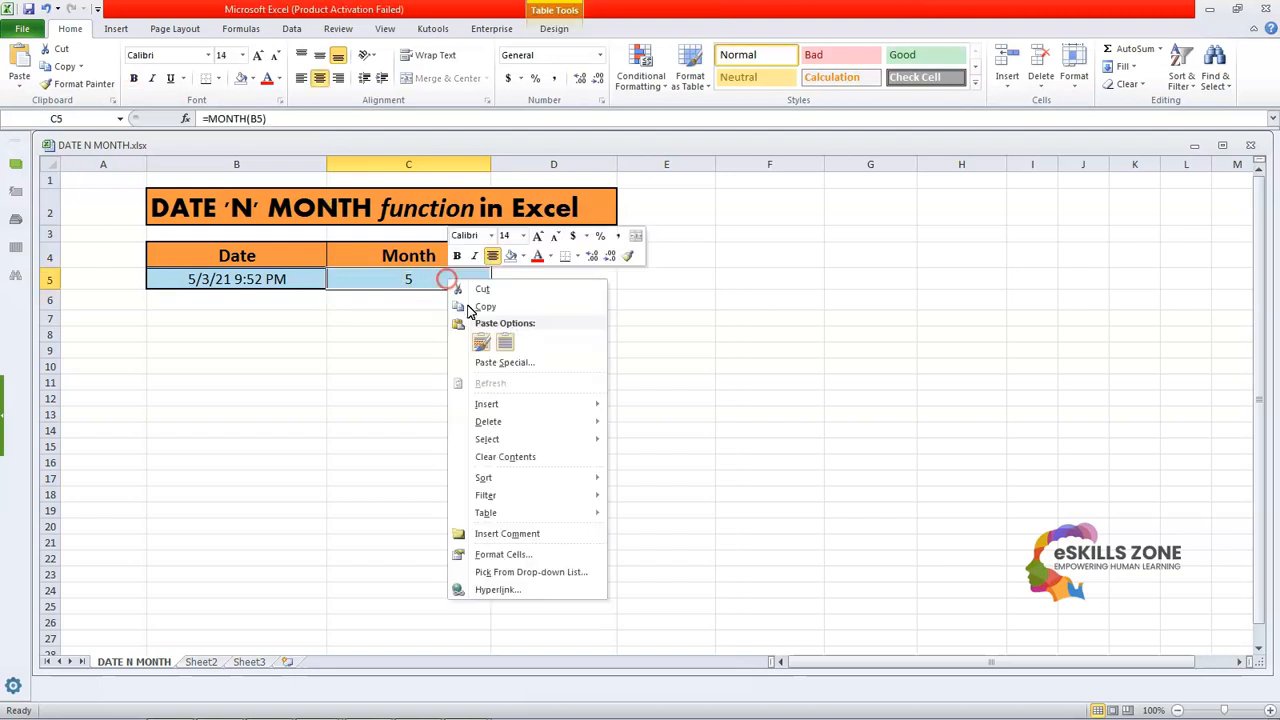
left_click(550, 556)
left_click_drag(516, 368, 836, 140)
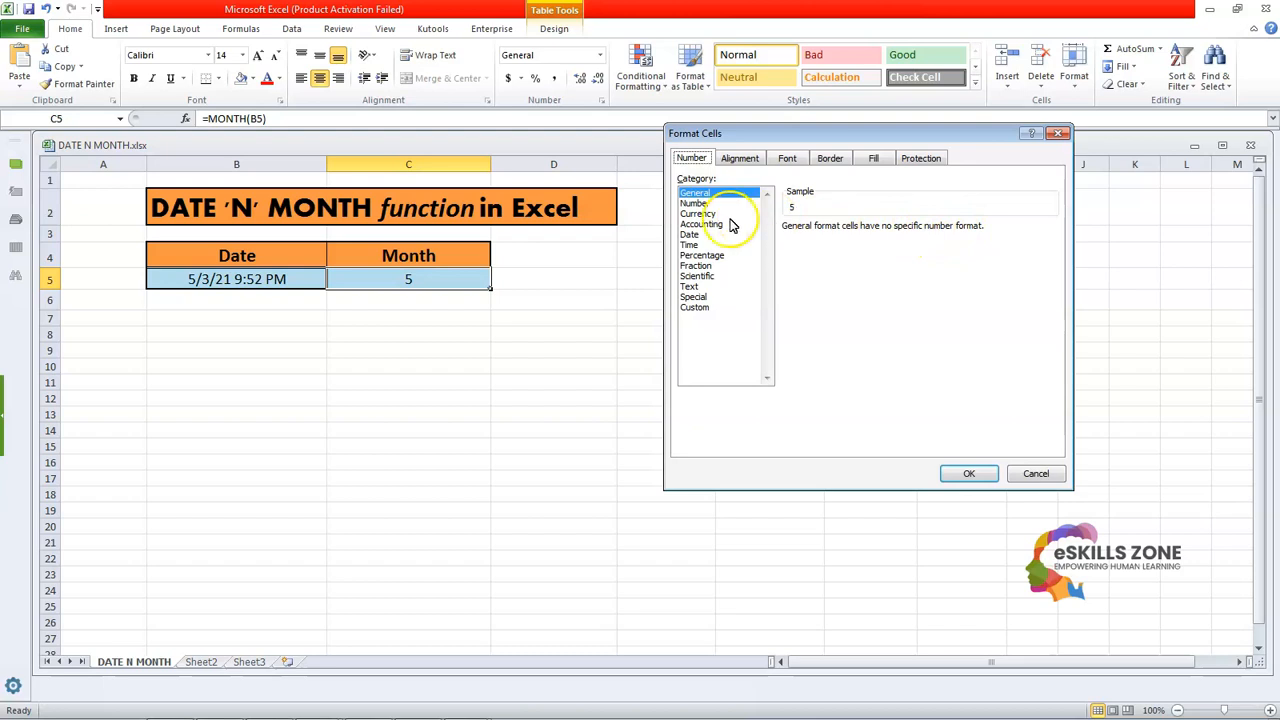
left_click(695, 203)
left_click(695, 192)
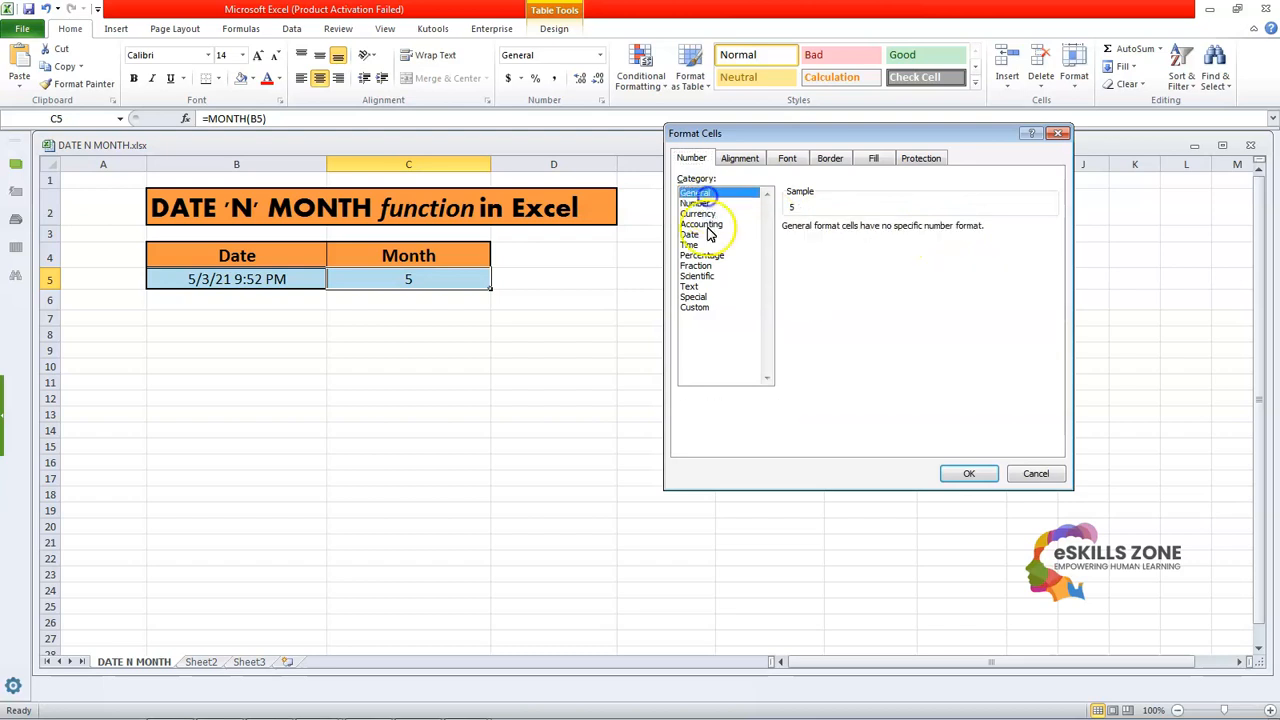
left_click(694, 287)
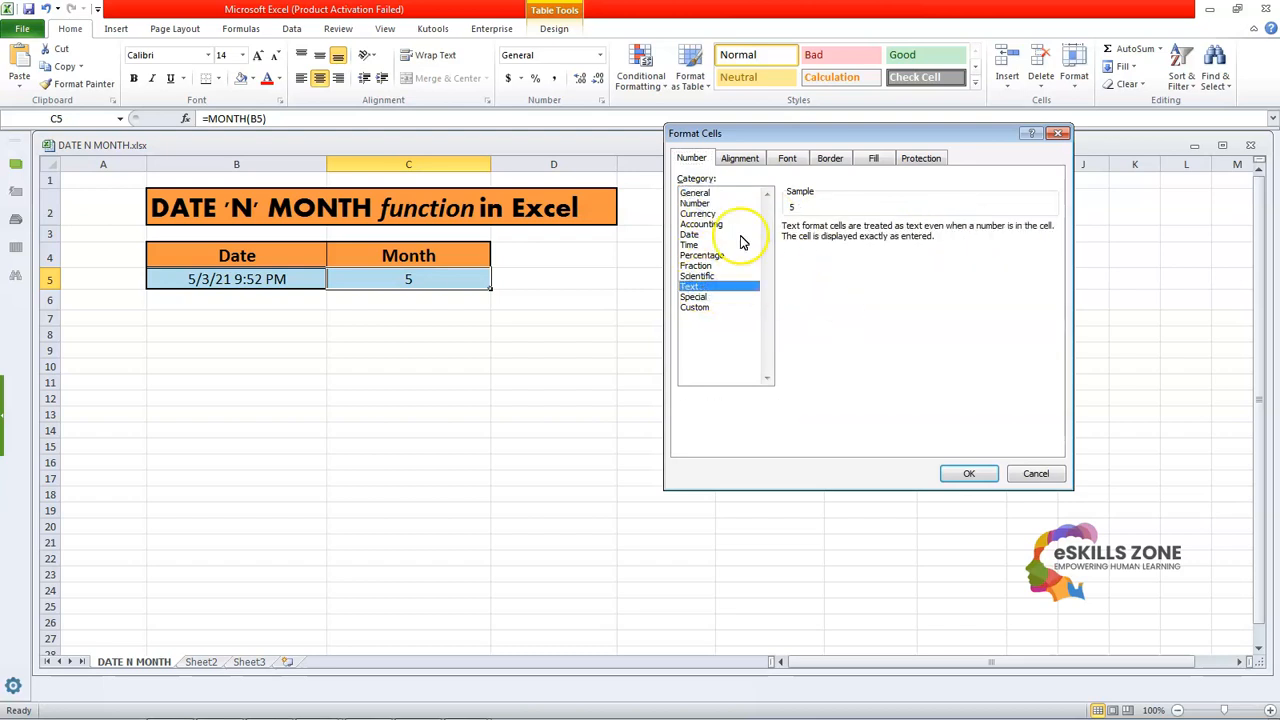
left_click(706, 235)
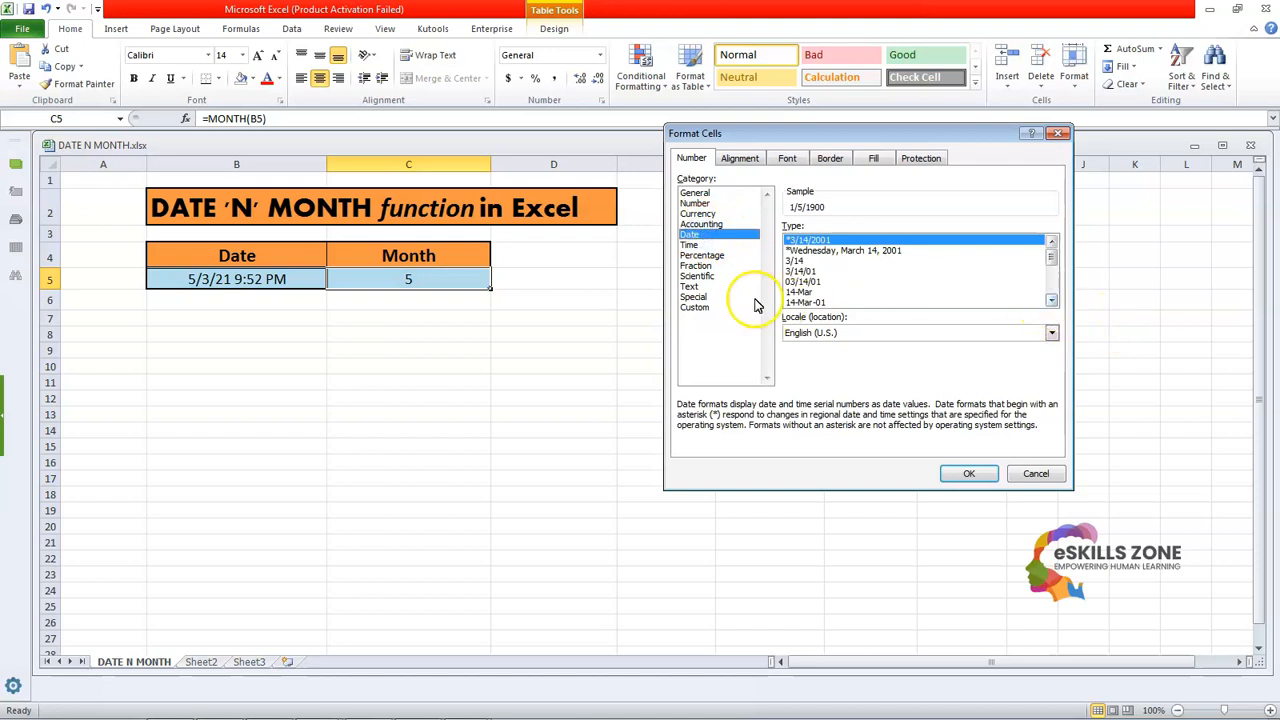
left_click(1052, 301)
left_click(1052, 301)
left_click(1052, 301)
left_click(1052, 301)
left_click(1052, 301)
left_click(1052, 301)
left_click(1053, 303)
left_click(1053, 303)
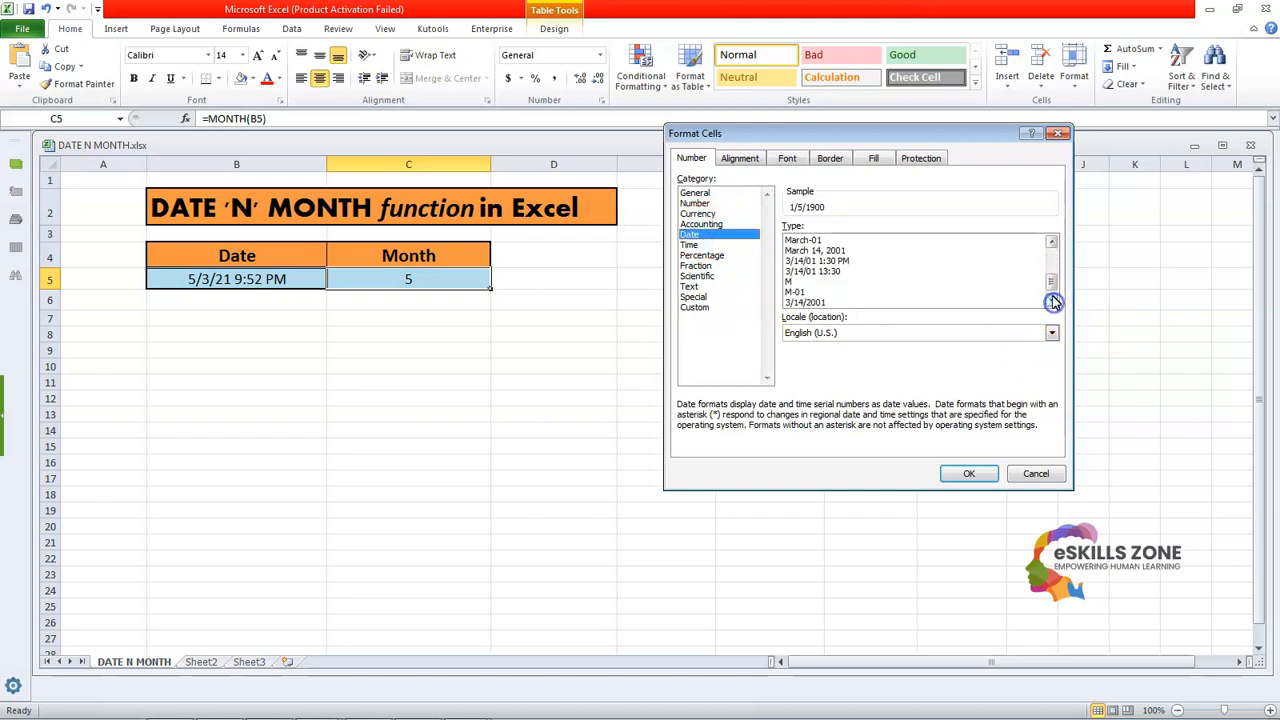
left_click_drag(1052, 282, 1053, 254)
Format cell C5 with the General type from the Custom number formats.
left_click(704, 312)
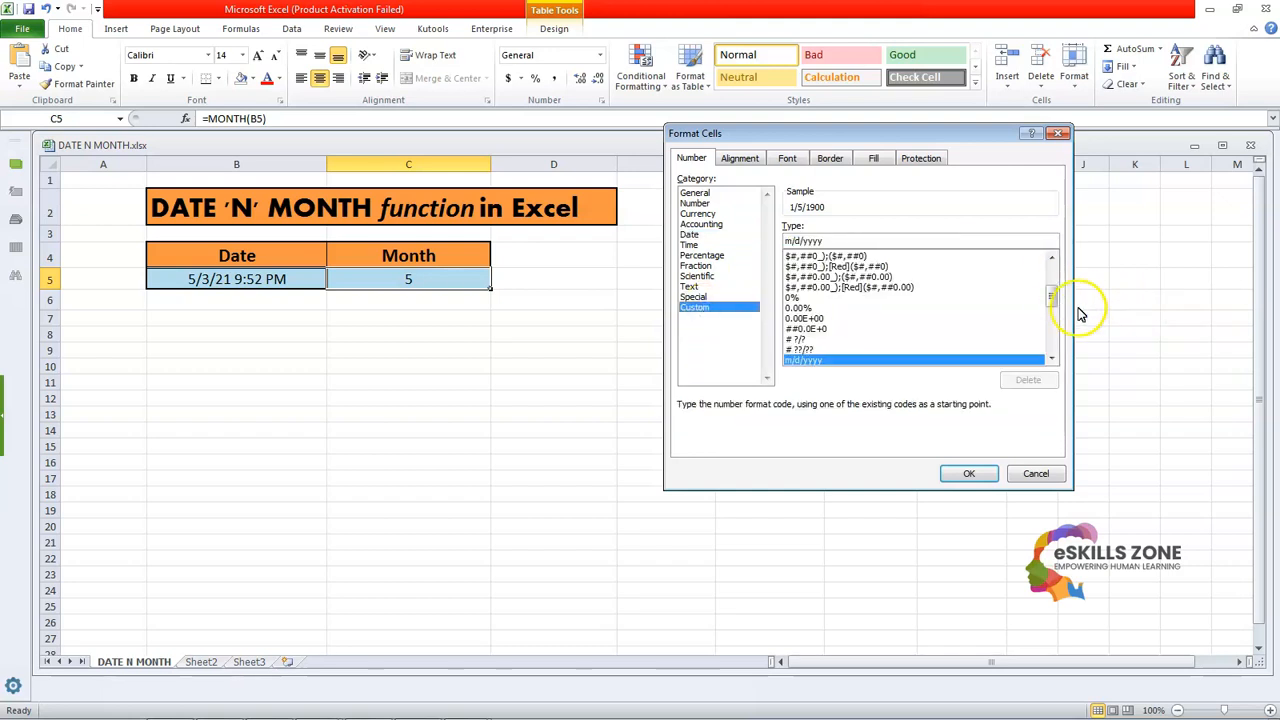
left_click_drag(1054, 294, 1055, 268)
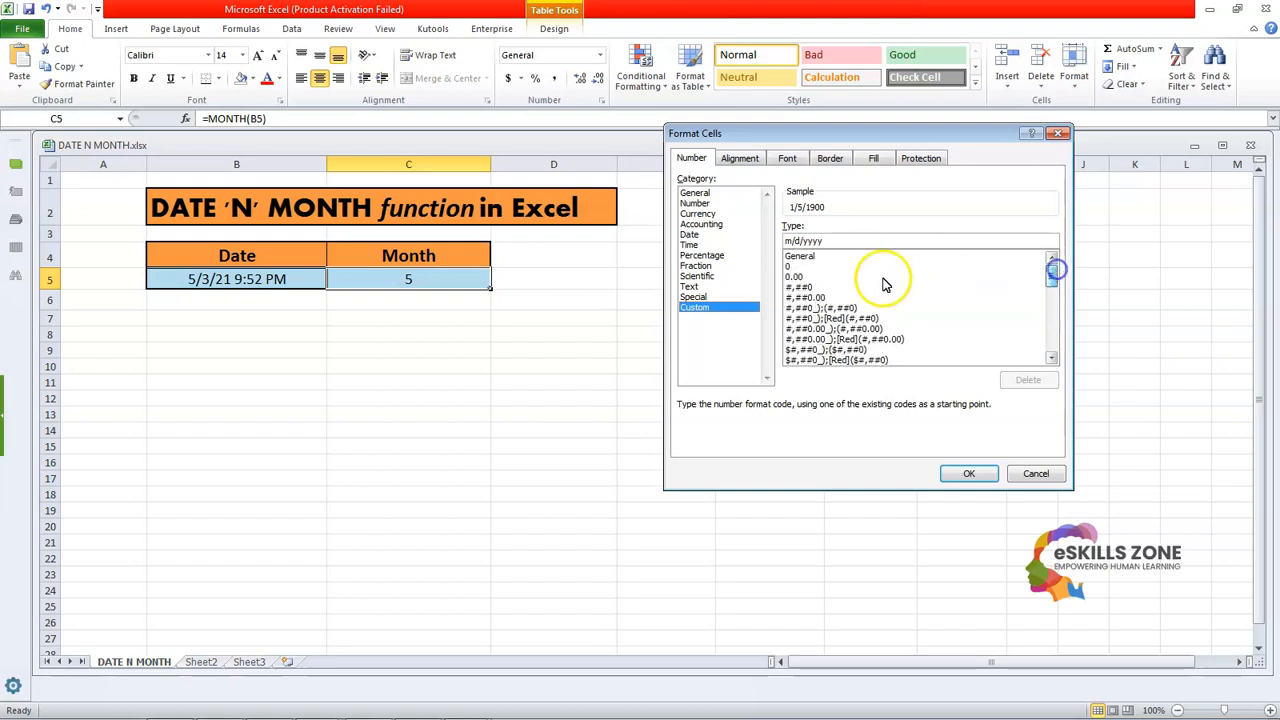
left_click(805, 256)
left_click(956, 470)
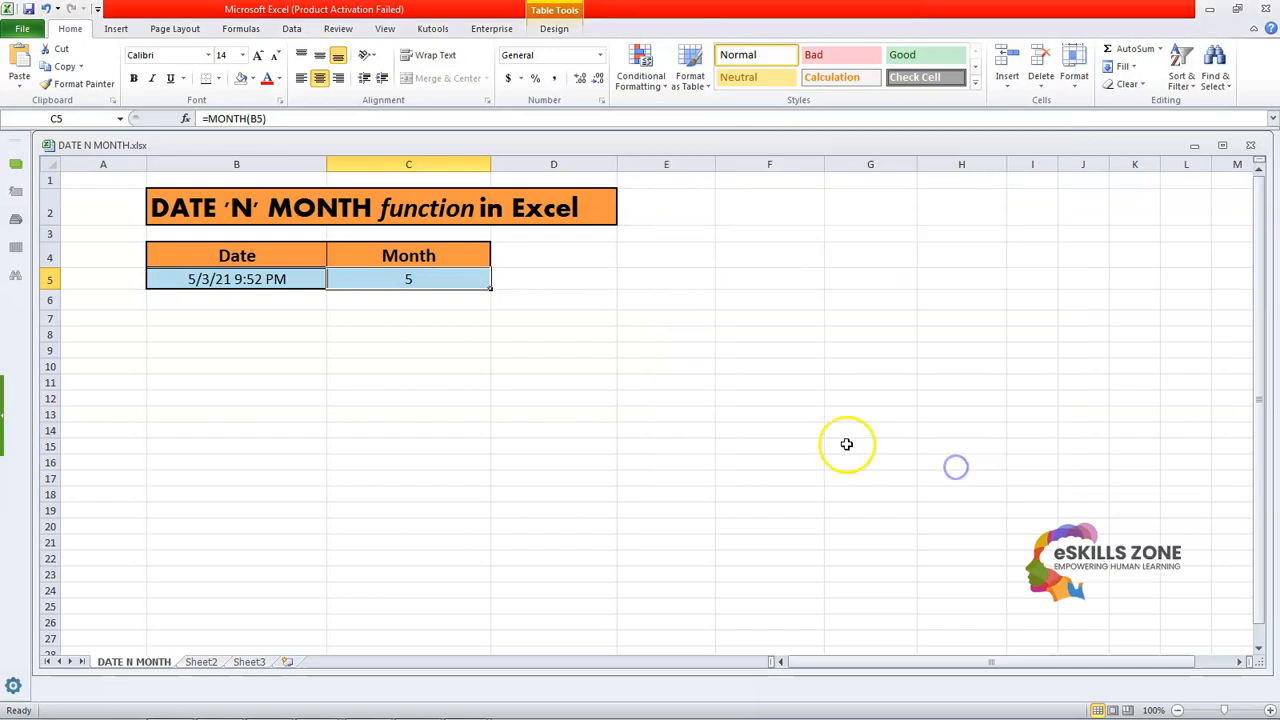
left_click(818, 440)
left_click(380, 316)
left_click(403, 280)
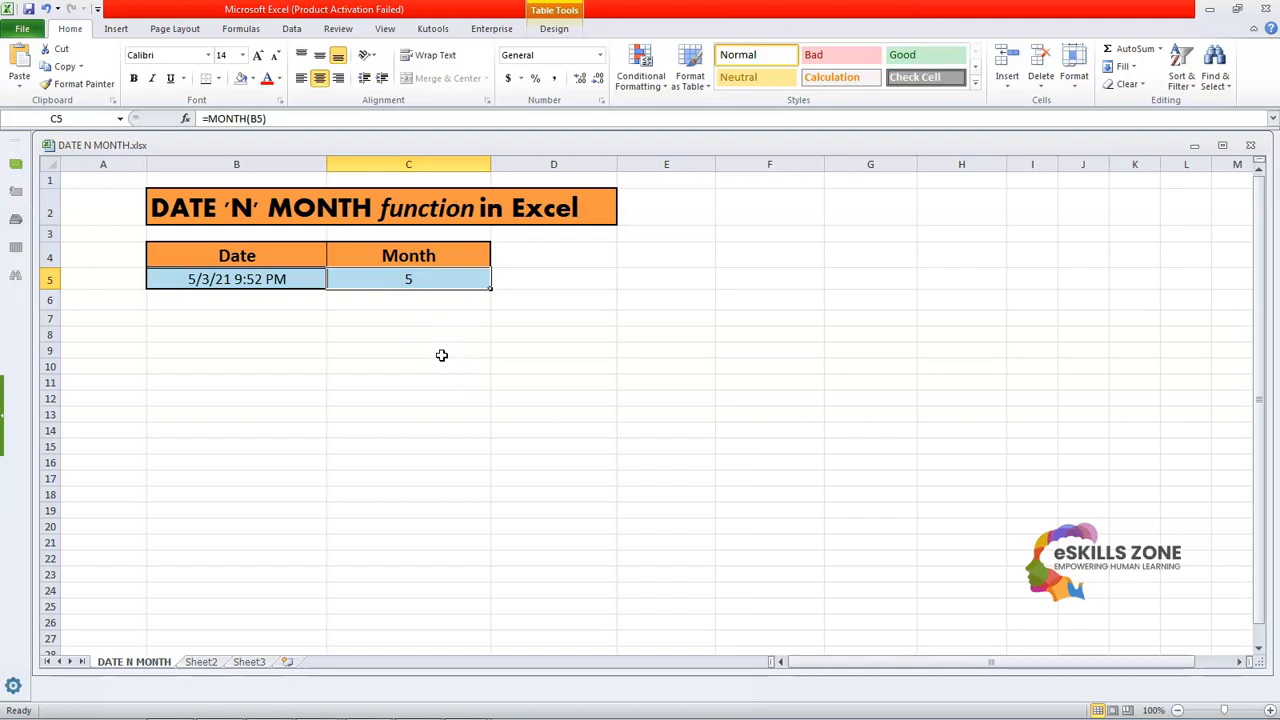
Replace the contents of cell B5 with the formula =DATE(2021,5,3), giving year, month and day.
key("Left")
key("Right")
key("Left")
type("=")
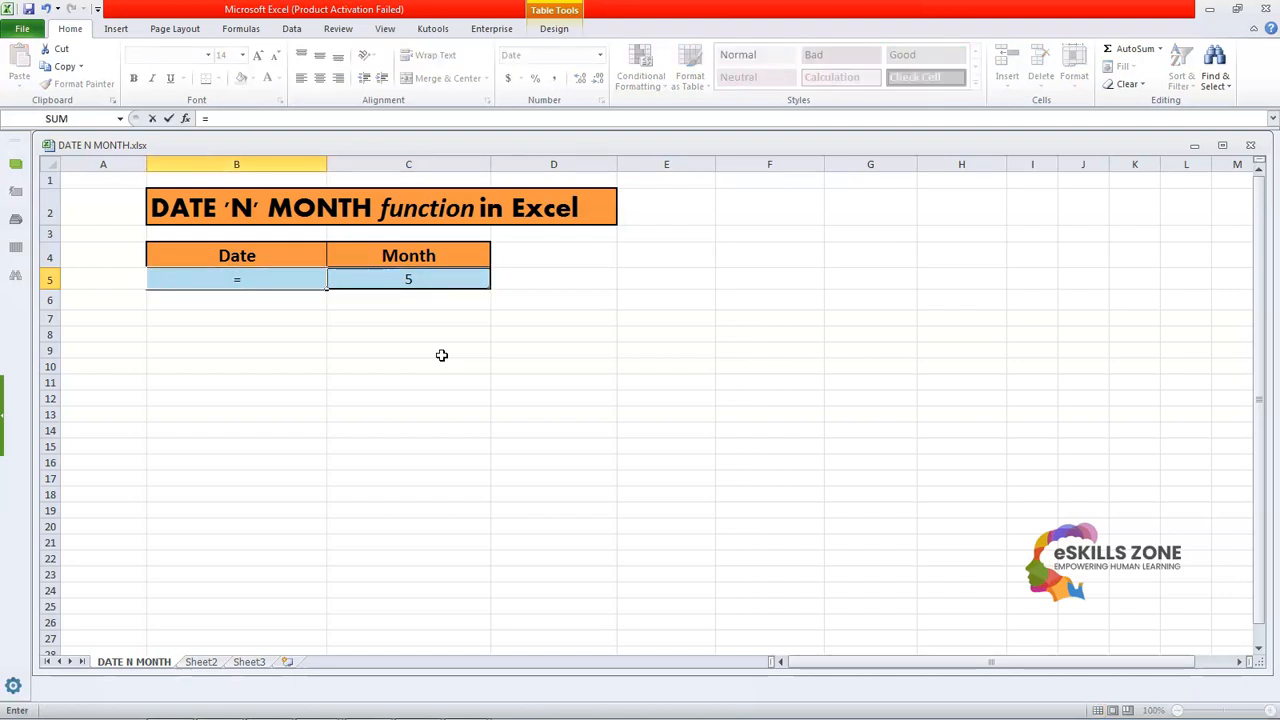
type("DATE")
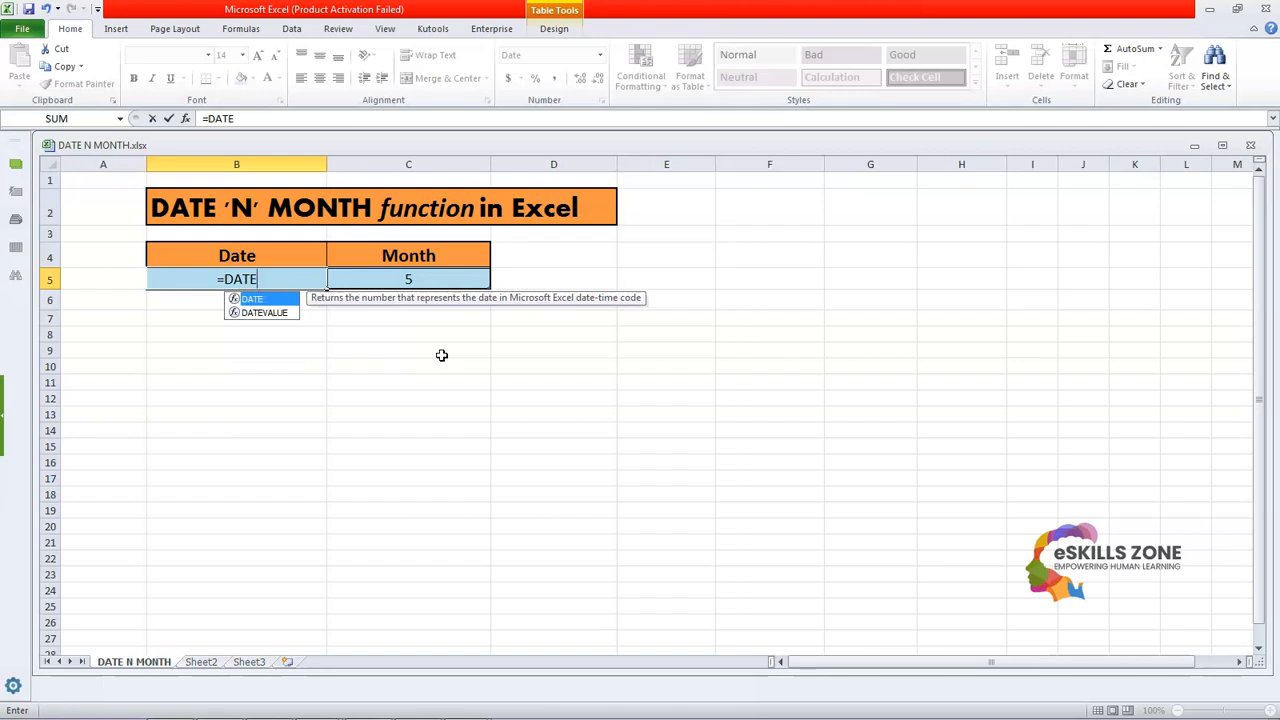
type(")")
key("BackSpace")
type("(")
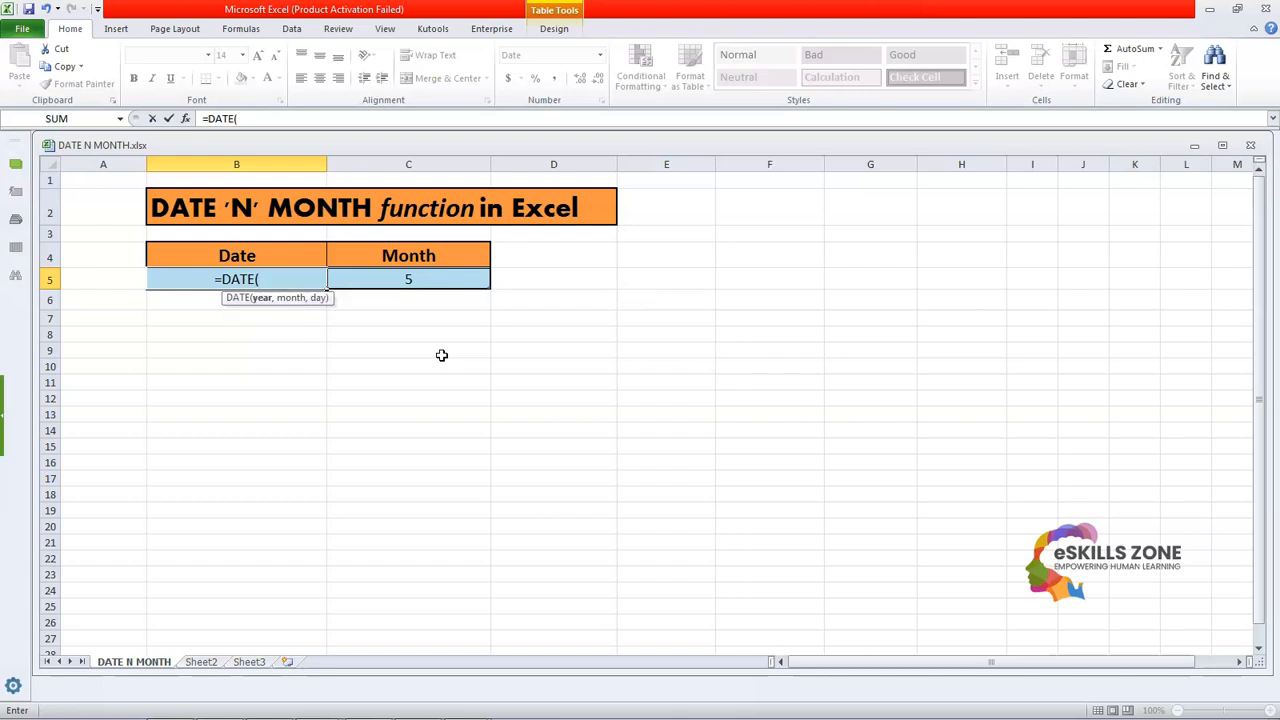
left_click(255, 118)
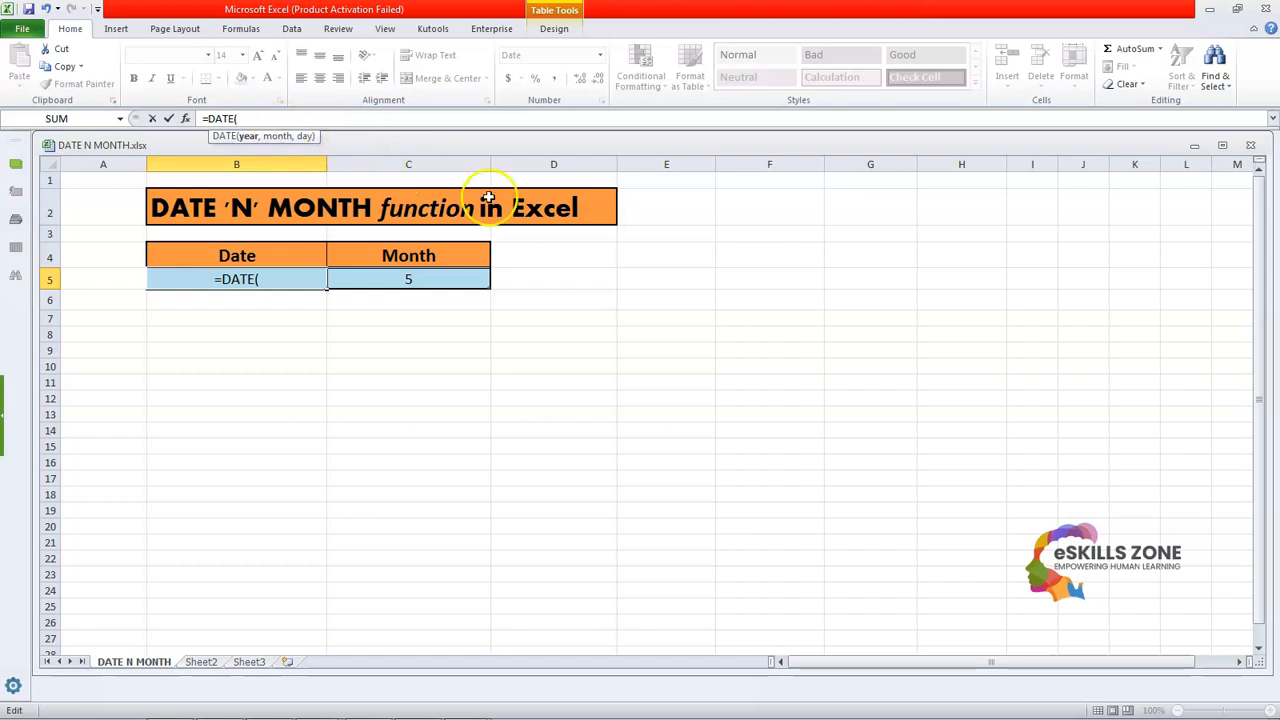
type("2021")
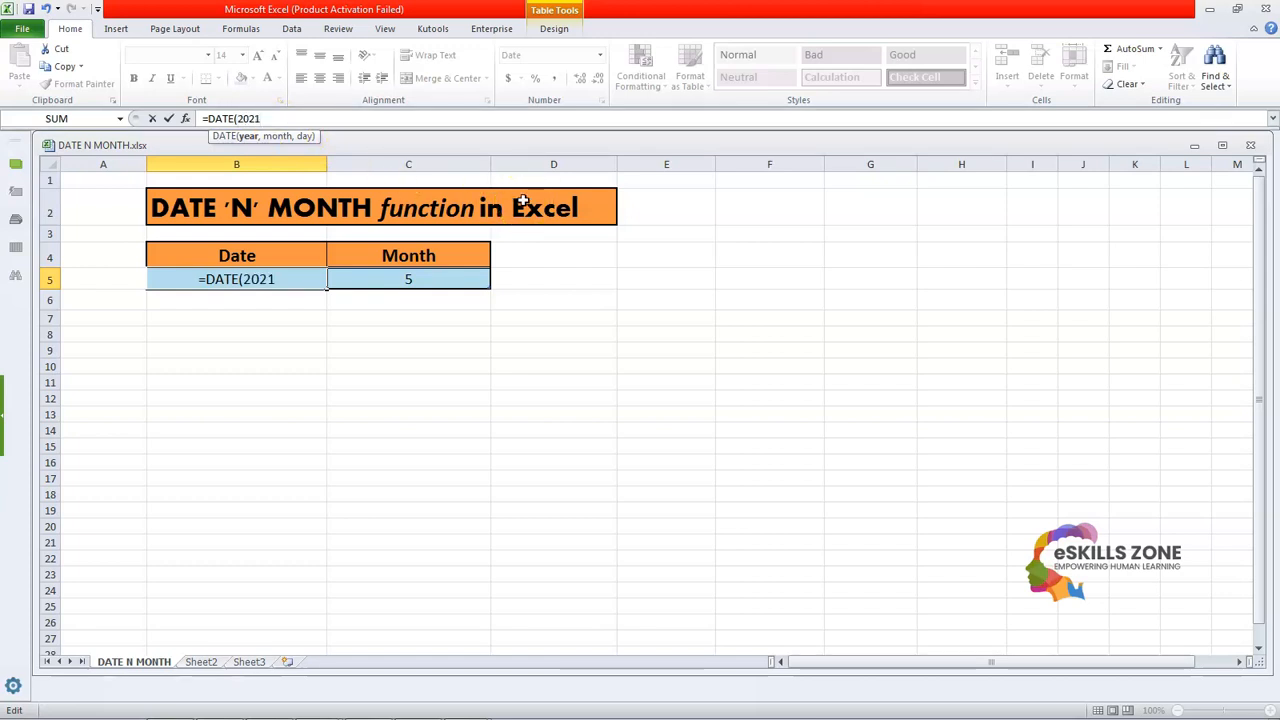
type(",")
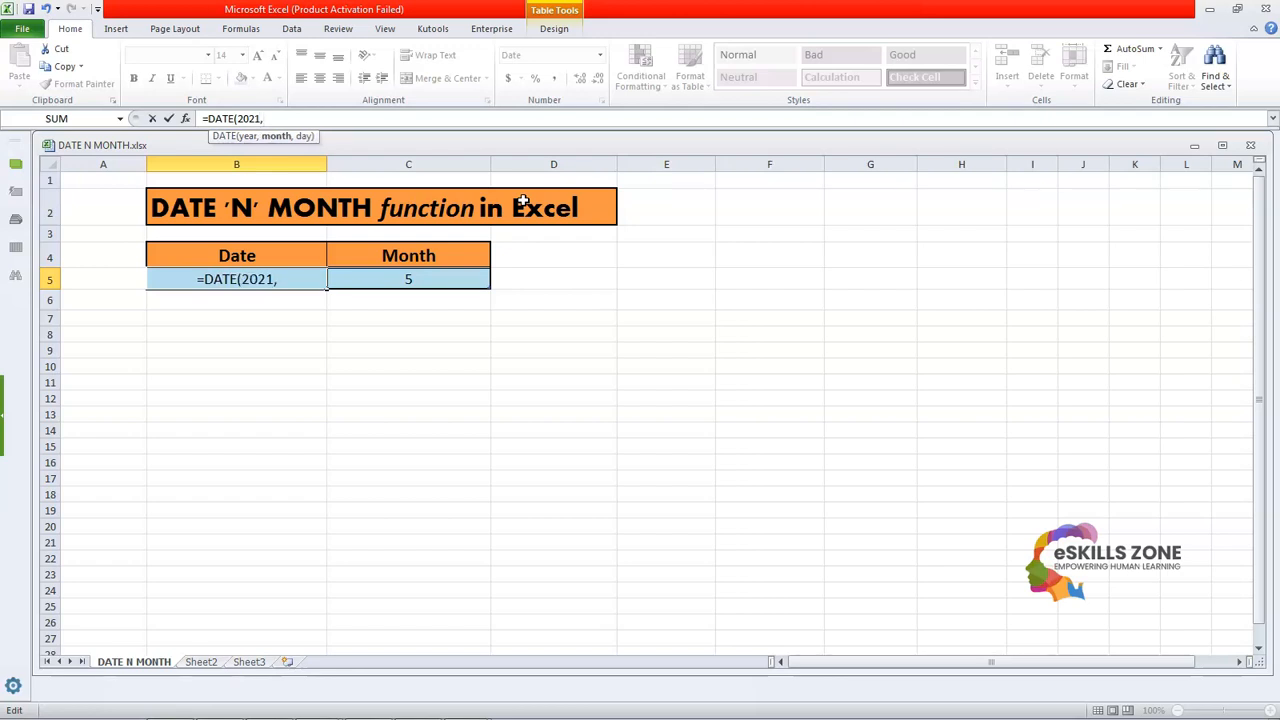
type("5,3")
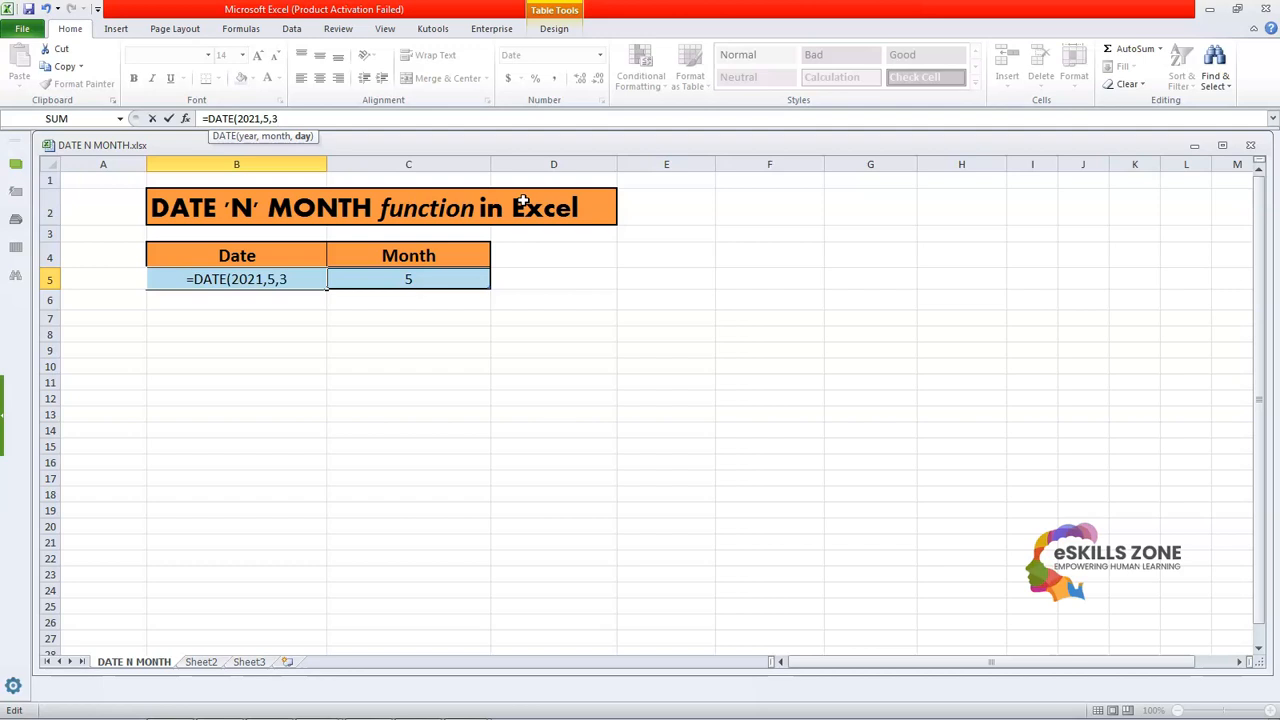
type("_")
key("BackSpace")
type(")")
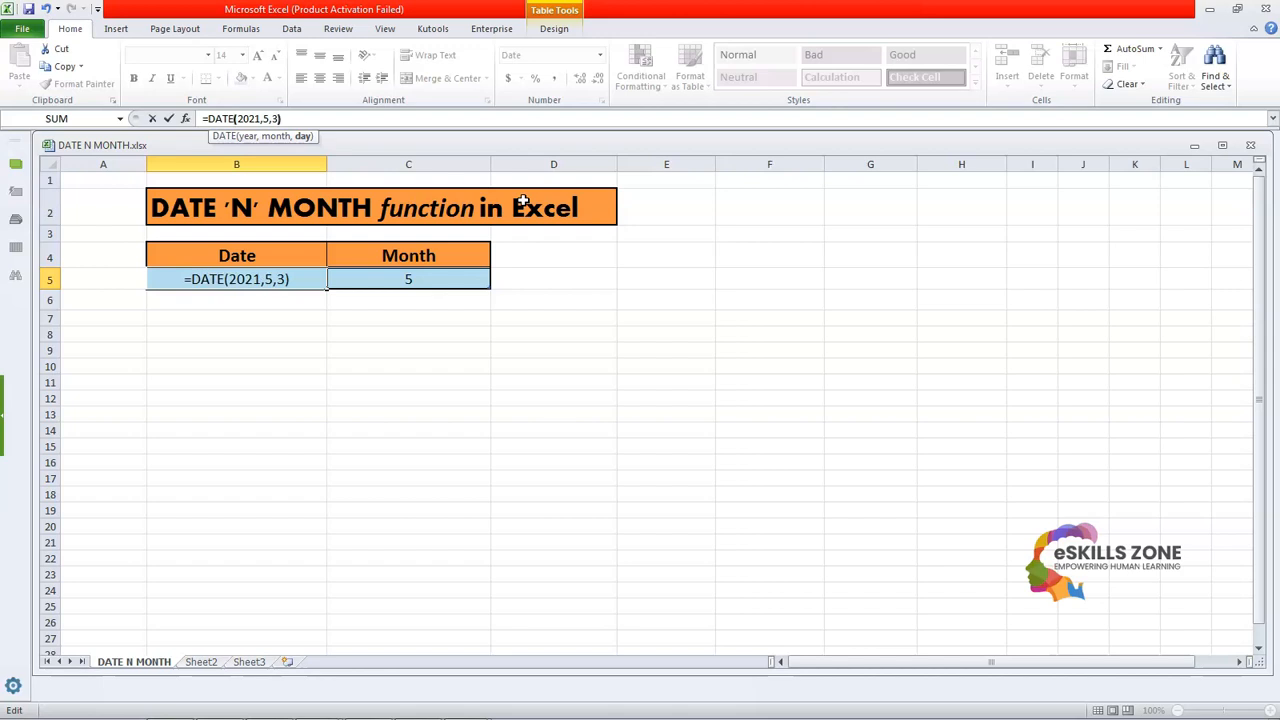
key("Return")
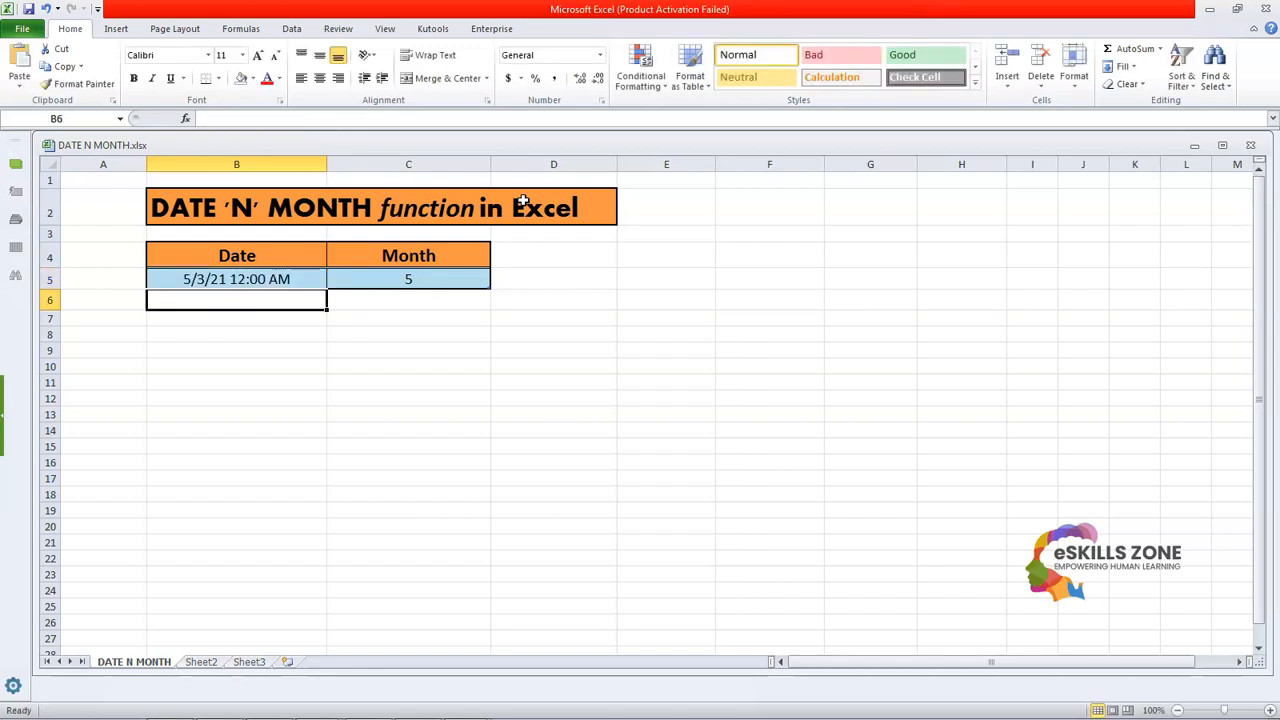
left_click(199, 279)
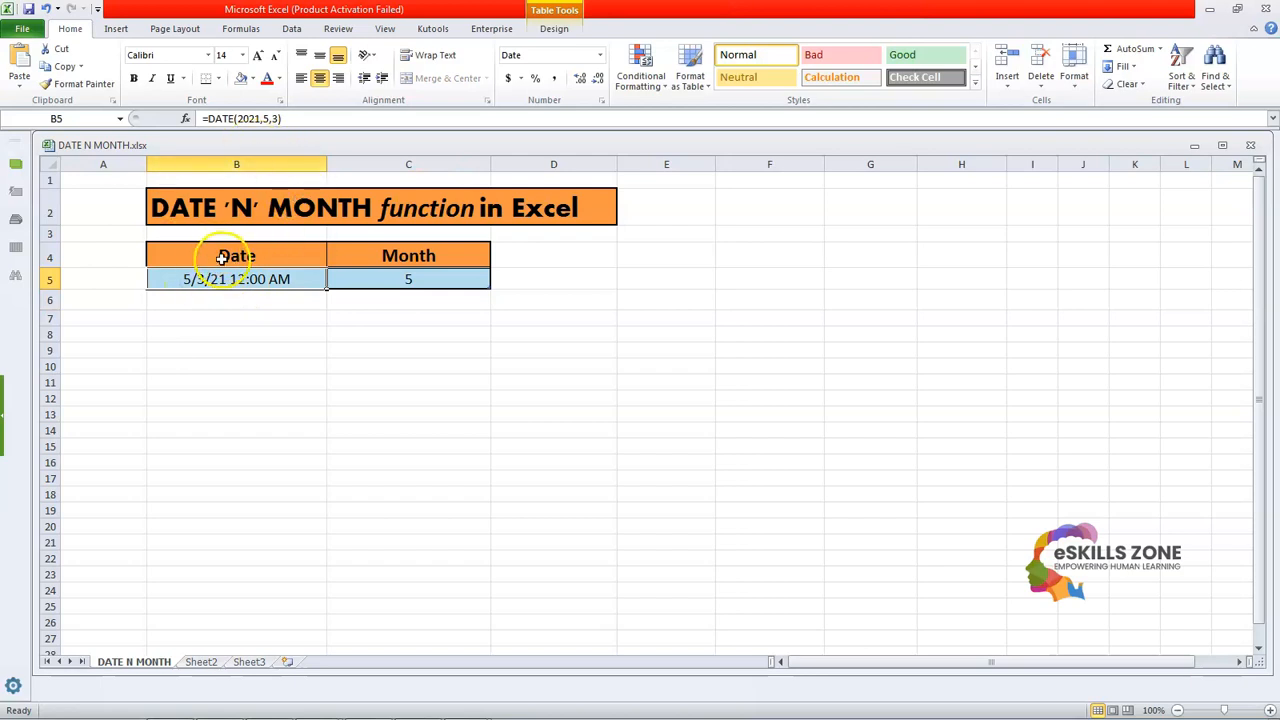
right_click(245, 284)
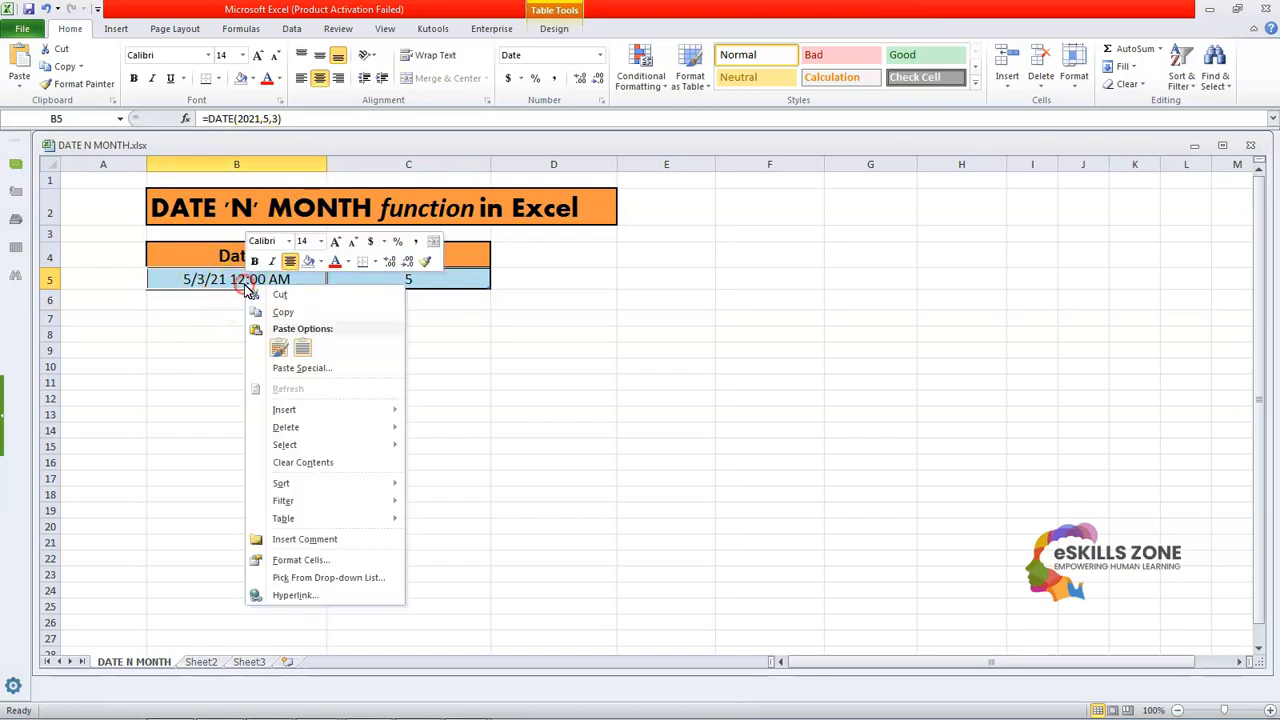
left_click(300, 560)
left_click_drag(414, 369, 938, 203)
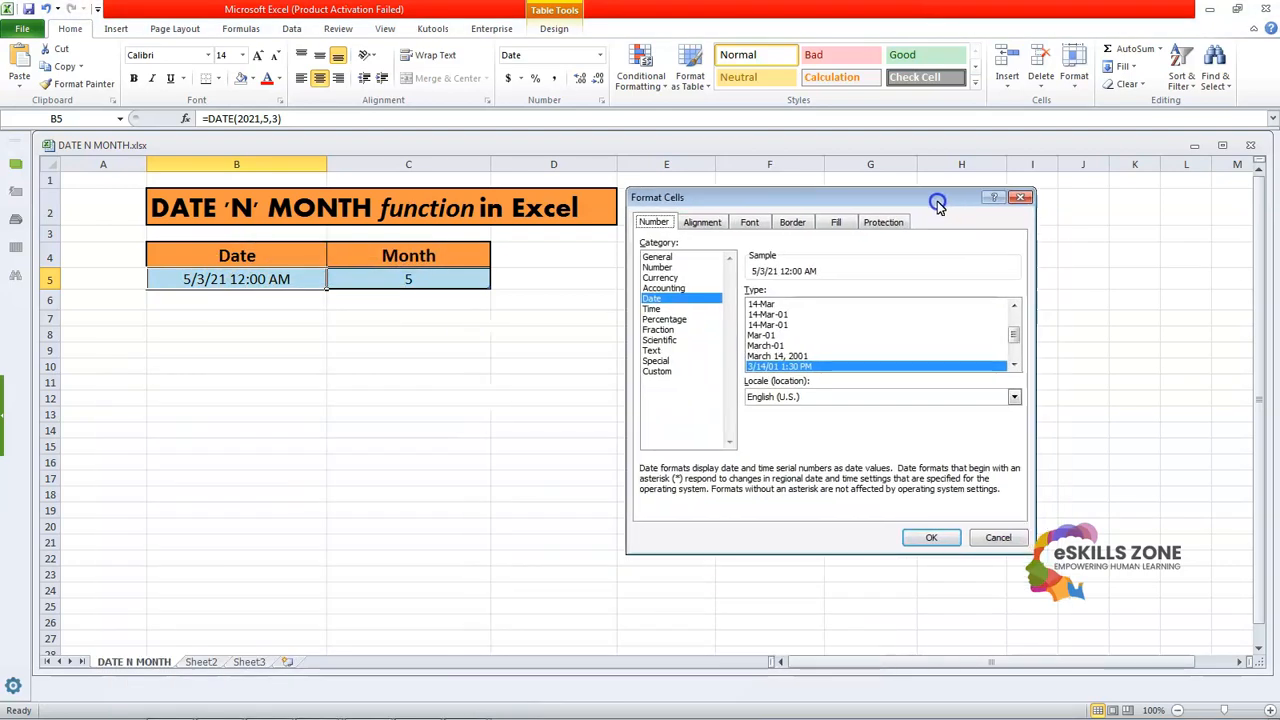
left_click(997, 537)
Format cell B5 with the Date type 14-Mar-2001, showing the day, abbreviated month name and four-digit year.
right_click(298, 279)
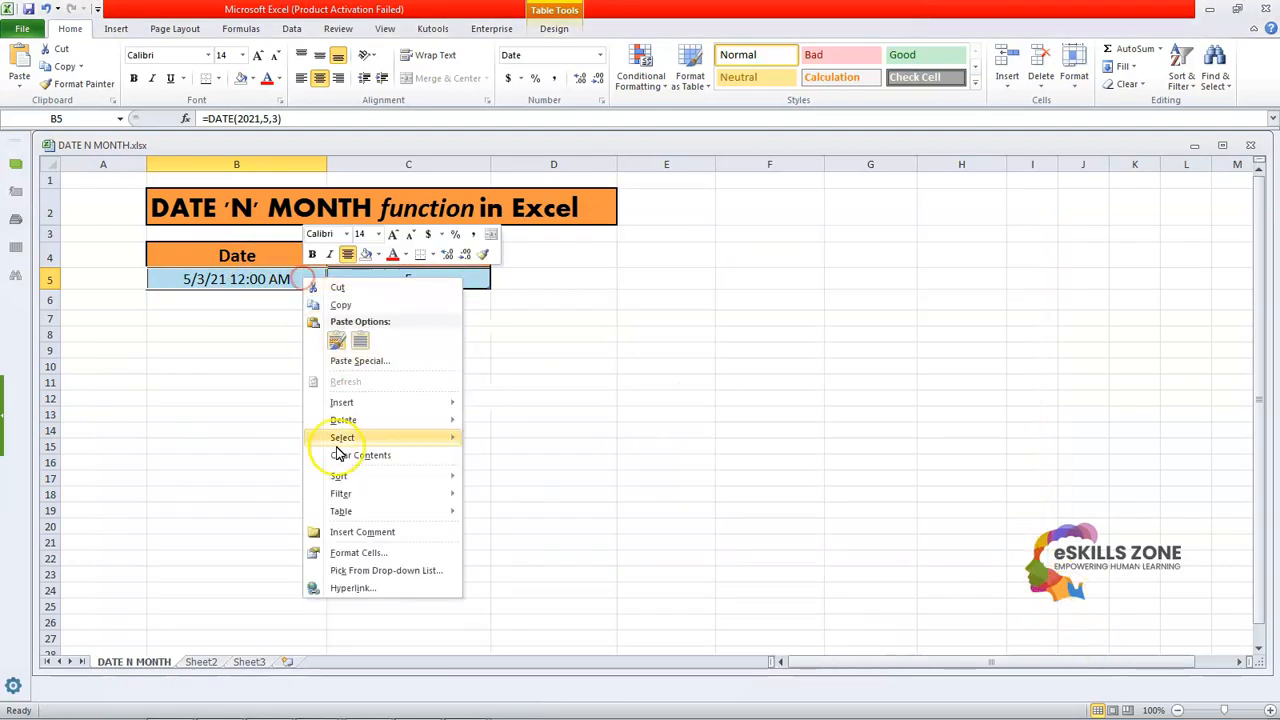
left_click(331, 552)
left_click_drag(529, 349, 920, 190)
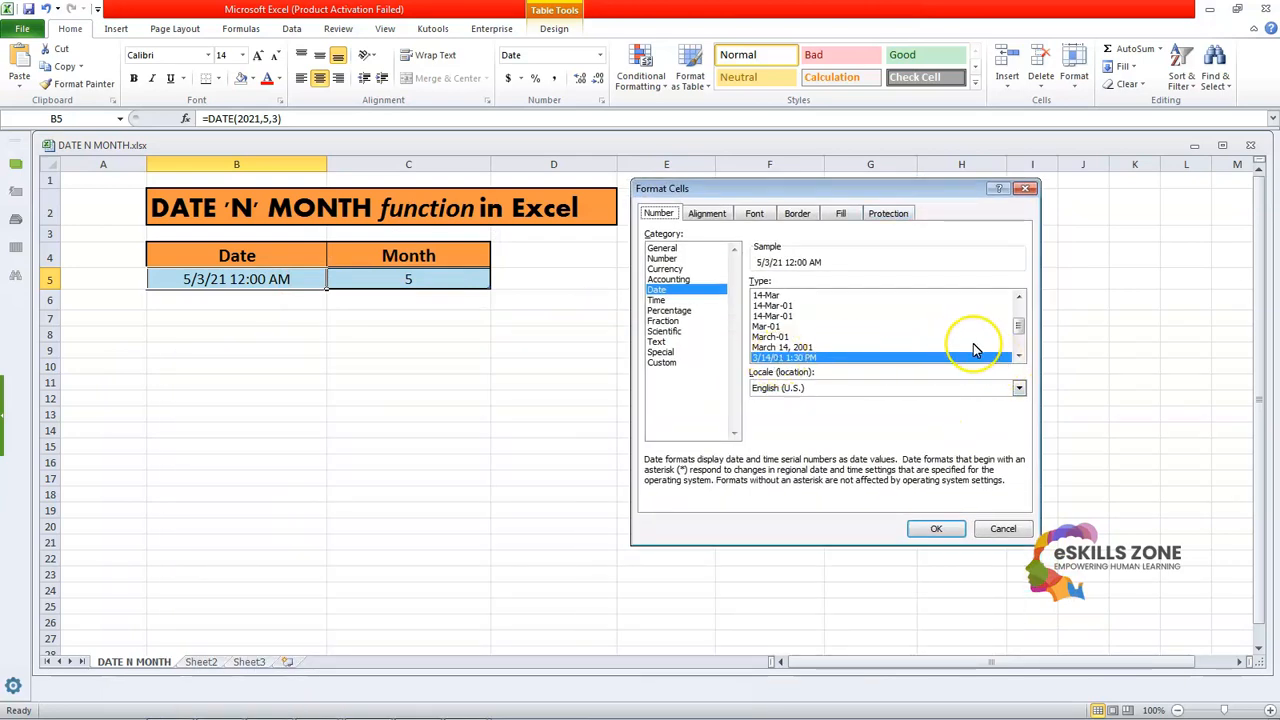
mouse_move(1021, 330)
left_mouse_down()
mouse_move(1022, 314)
mouse_move(1027, 352)
mouse_move(1020, 296)
mouse_move(1020, 343)
left_mouse_up()
left_click(808, 358)
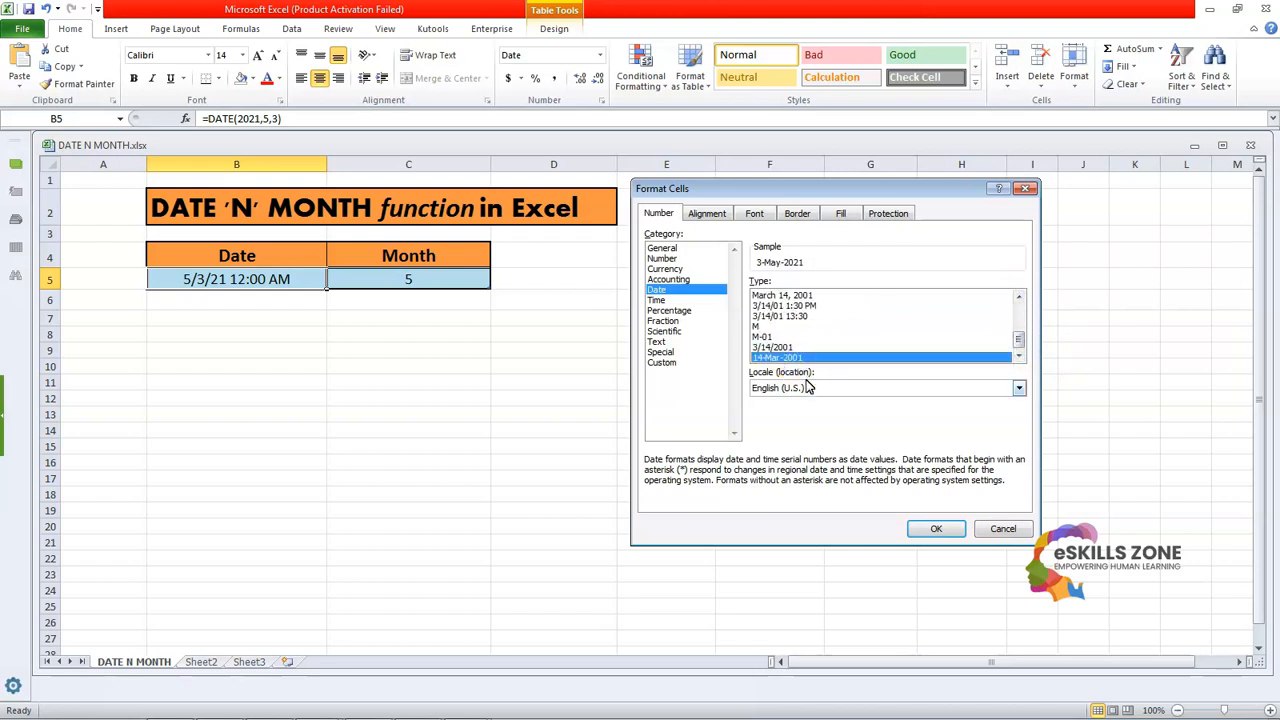
left_click(940, 541)
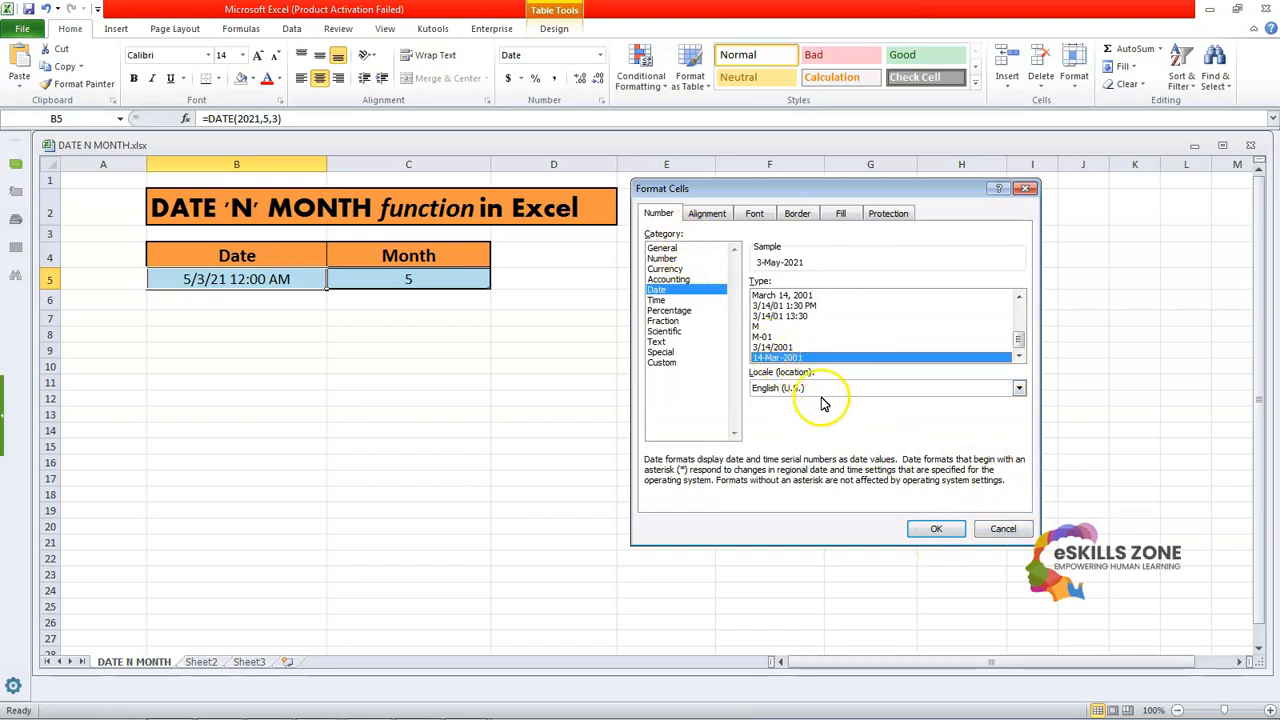
left_click(930, 528)
left_click(674, 434)
left_click(222, 302)
left_click(203, 280)
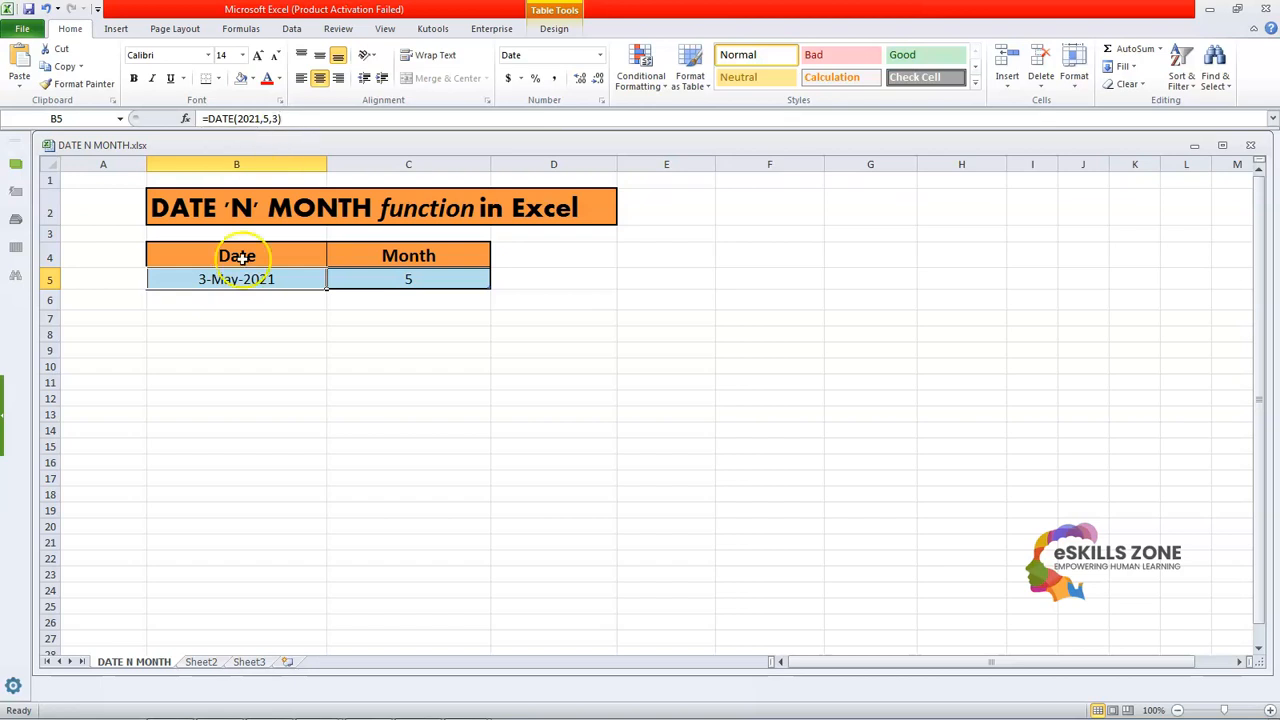
left_click(254, 317)
left_click(240, 280)
left_click(305, 290)
left_click(318, 300)
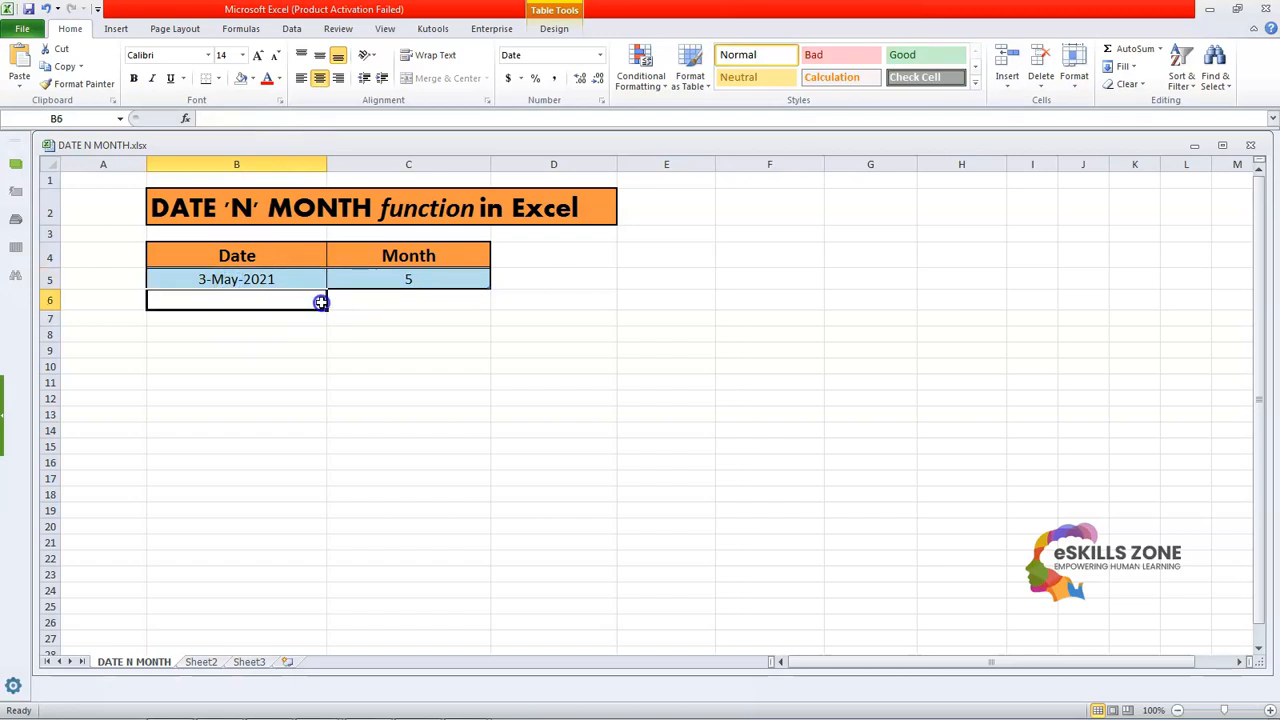